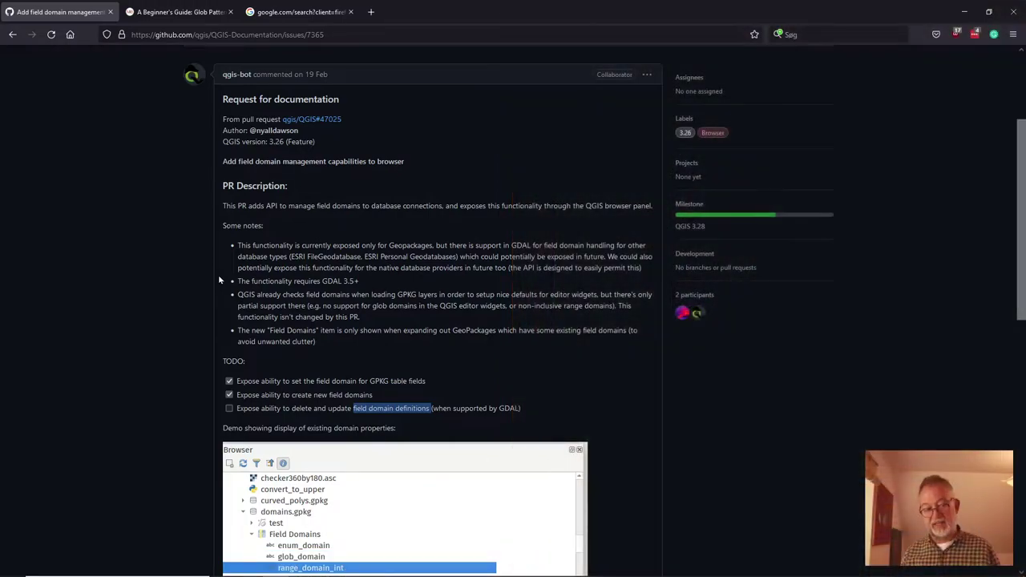
# Scroll through GitHub issue #7365 about documenting field domain management in the QGIS browser.
pyautogui.scroll(2, 296, 210)
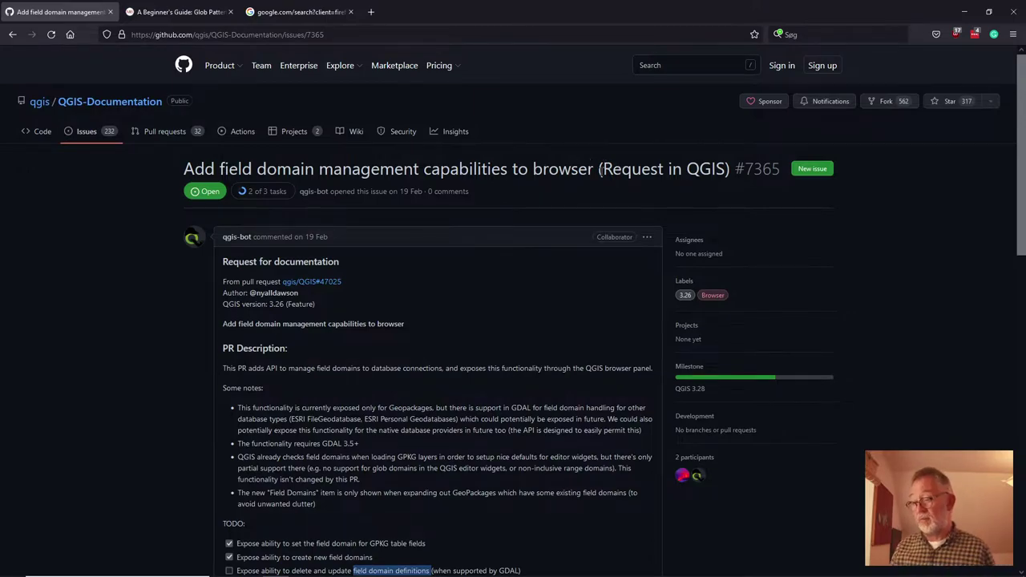
pyautogui.scroll(-2, 545, 198)
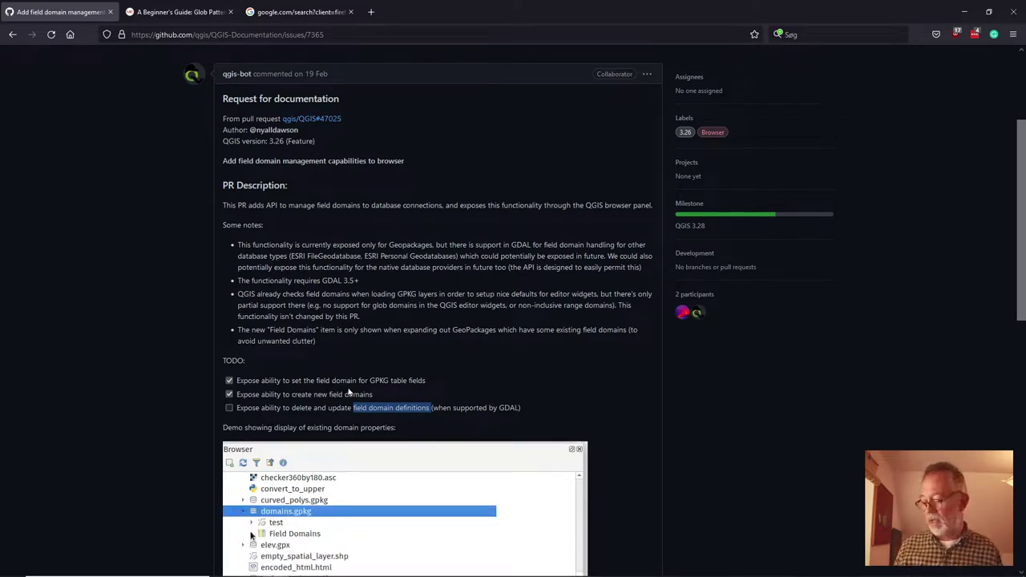
# Switch to QGIS and show the New Field Domain submenu for domain_demo - domains.gpkg.
pyautogui.hotkey('alt', 'Tab')
pyautogui.hotkey('alt', 'Tab')
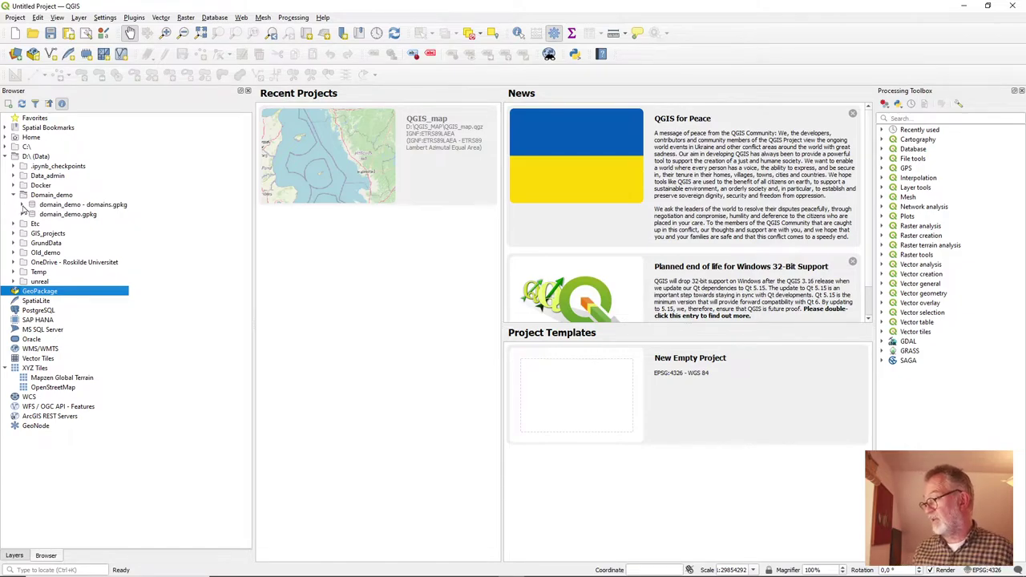
pyautogui.rightClick(81, 206)
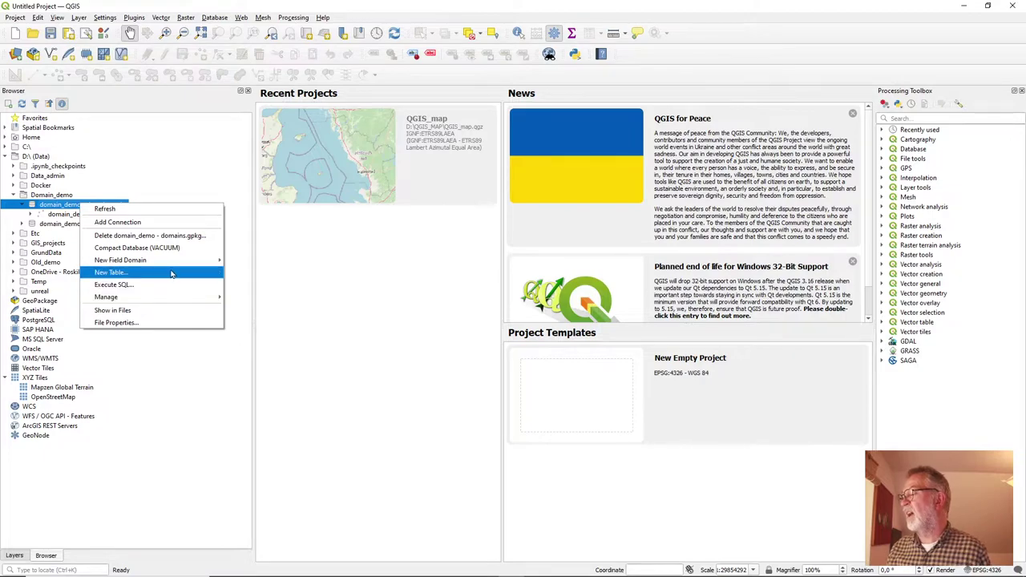
pyautogui.moveTo(174, 265)
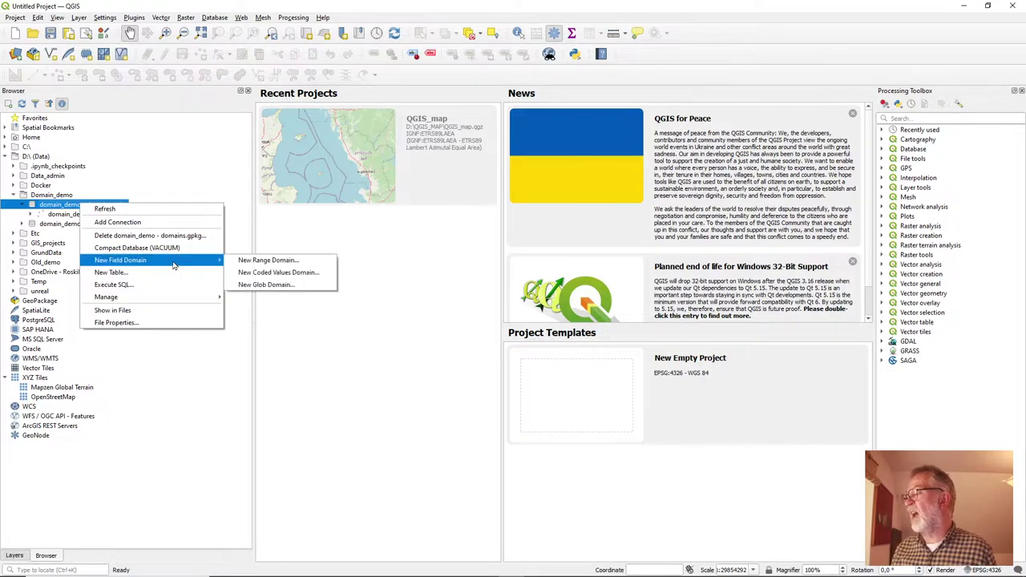
# Create range domain IDom of type Integer (32 bit) with minimum 5 and maximum 15.
pyautogui.click(281, 261)
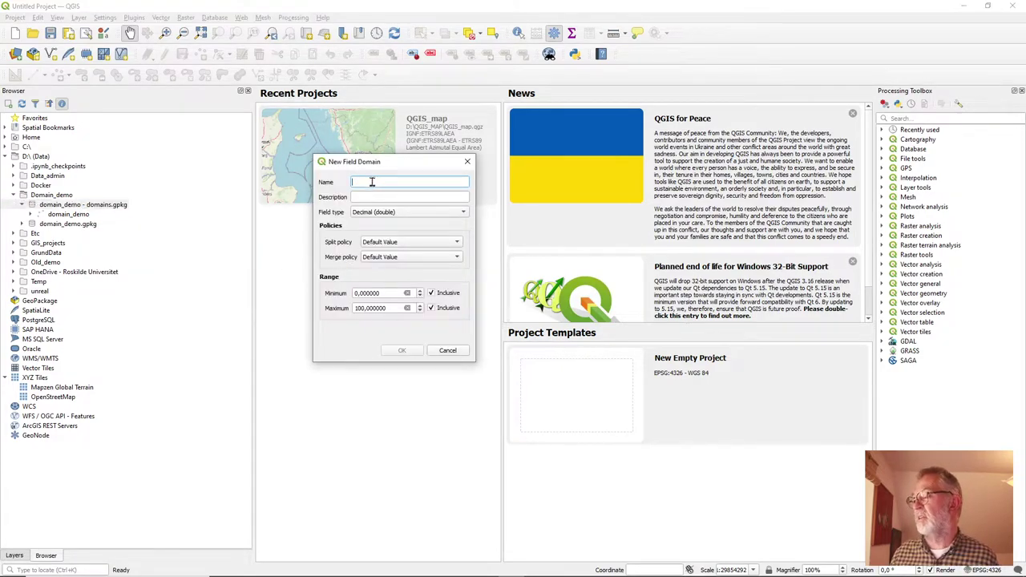
pyautogui.write('l')
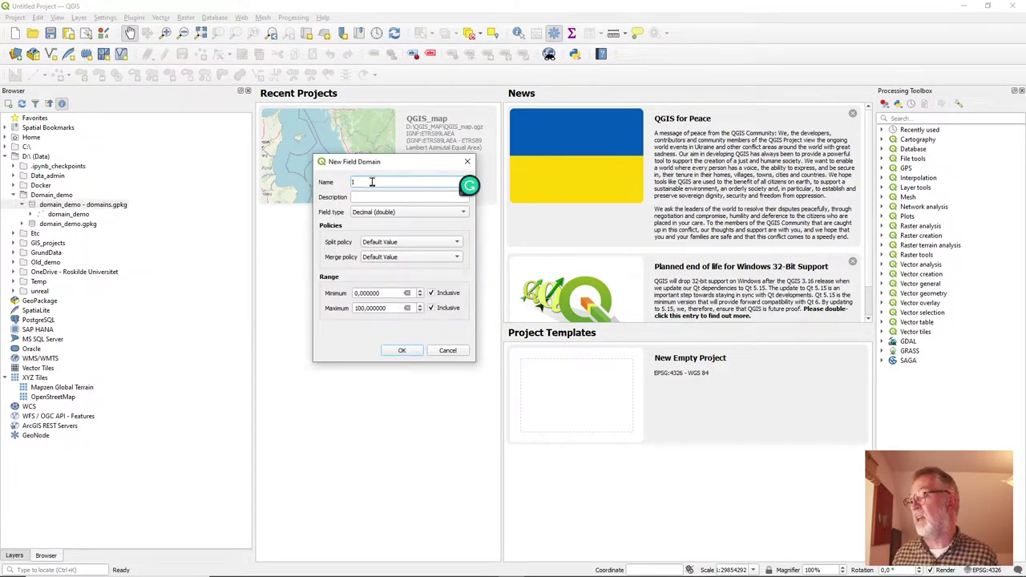
pyautogui.write('Dom')
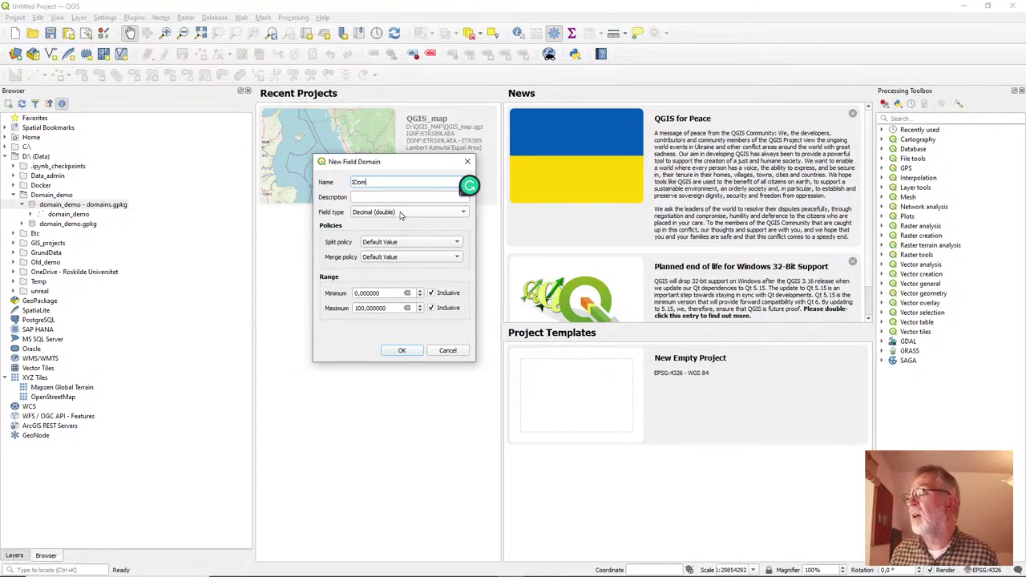
pyautogui.click(400, 213)
pyautogui.click(395, 190)
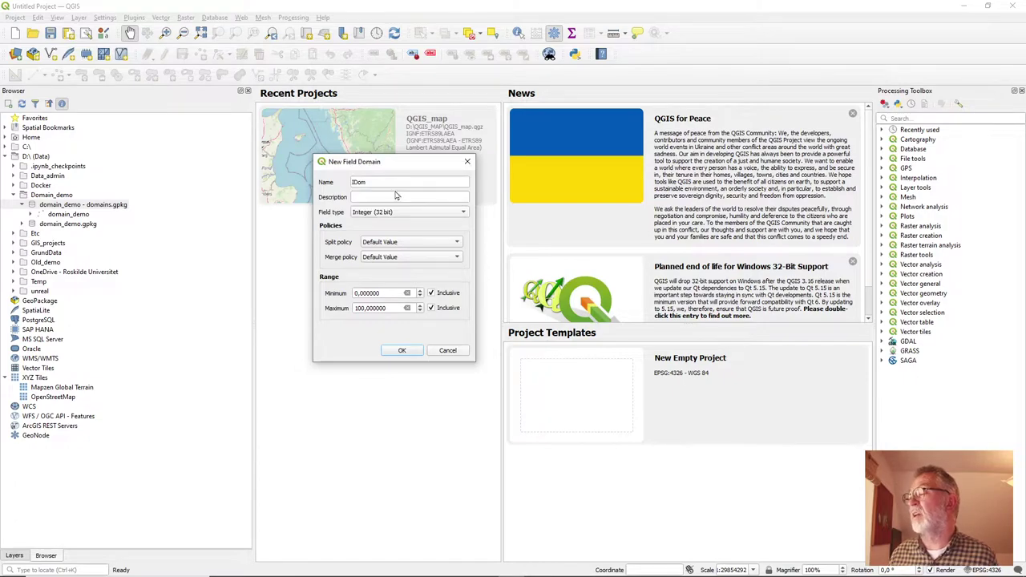
pyautogui.moveTo(383, 293); pyautogui.dragTo(325, 293)
pyautogui.write('5')
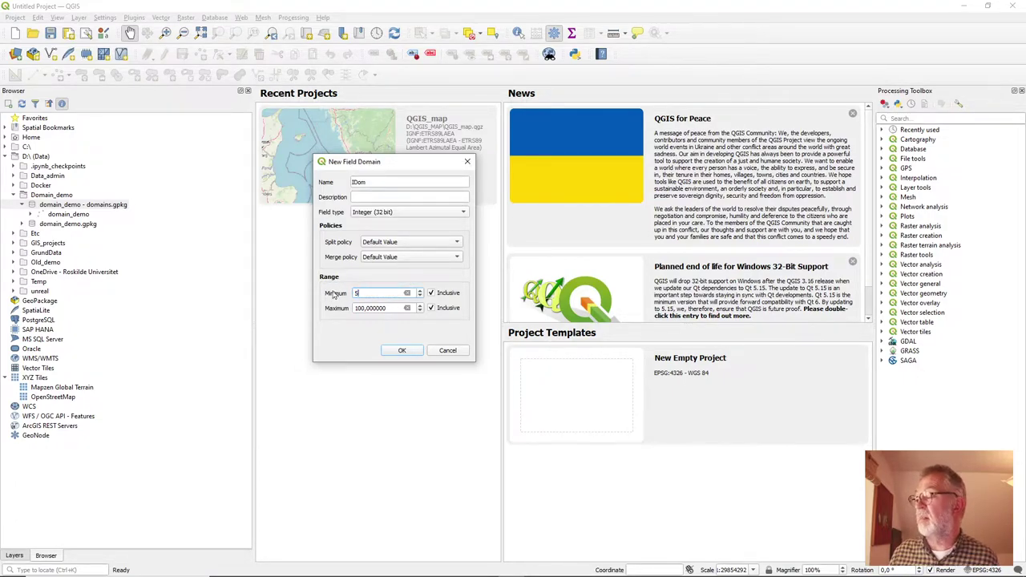
pyautogui.click(383, 307)
pyautogui.moveTo(394, 308); pyautogui.dragTo(321, 303)
pyautogui.write('15')
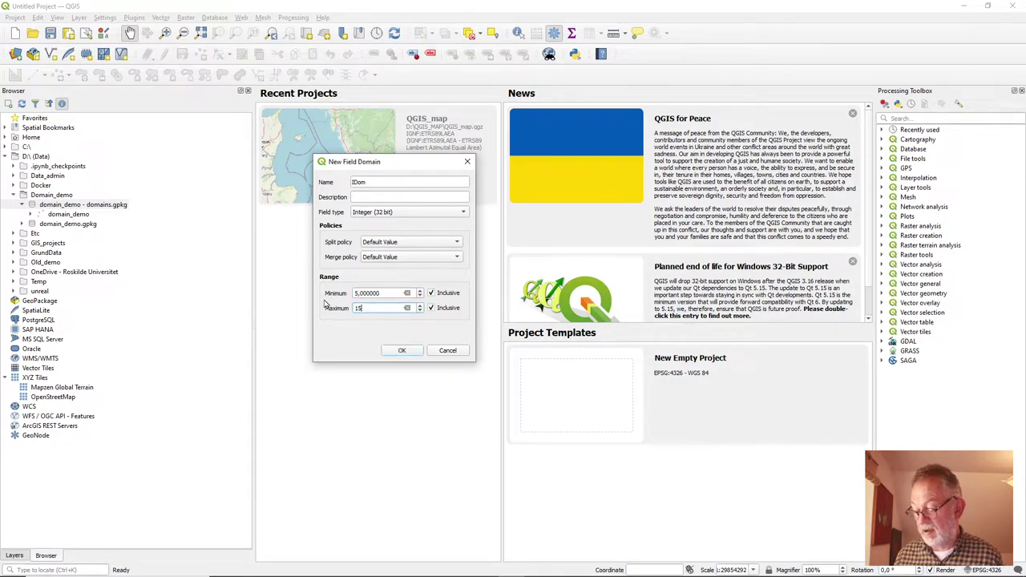
pyautogui.click(381, 294)
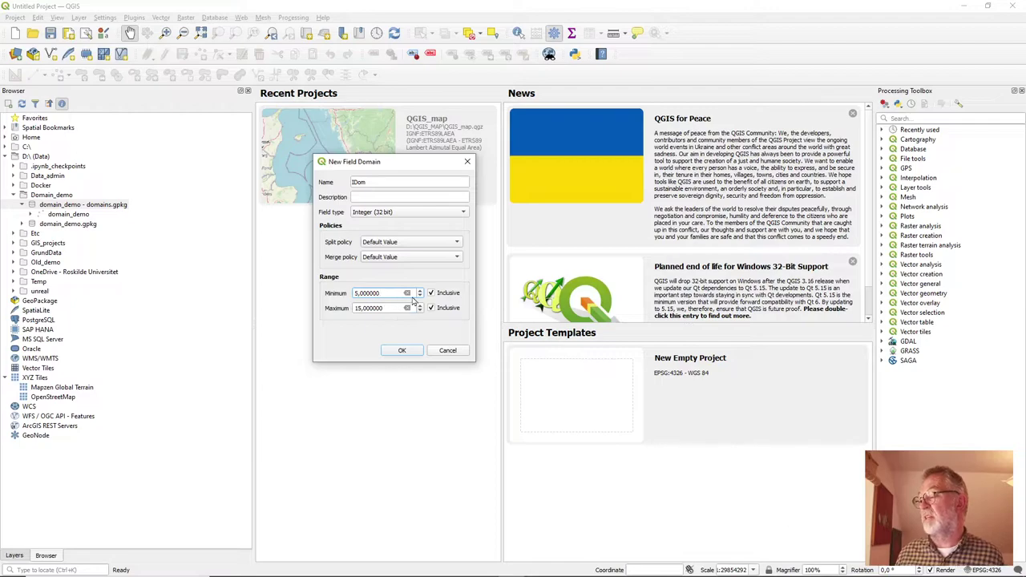
pyautogui.click(402, 352)
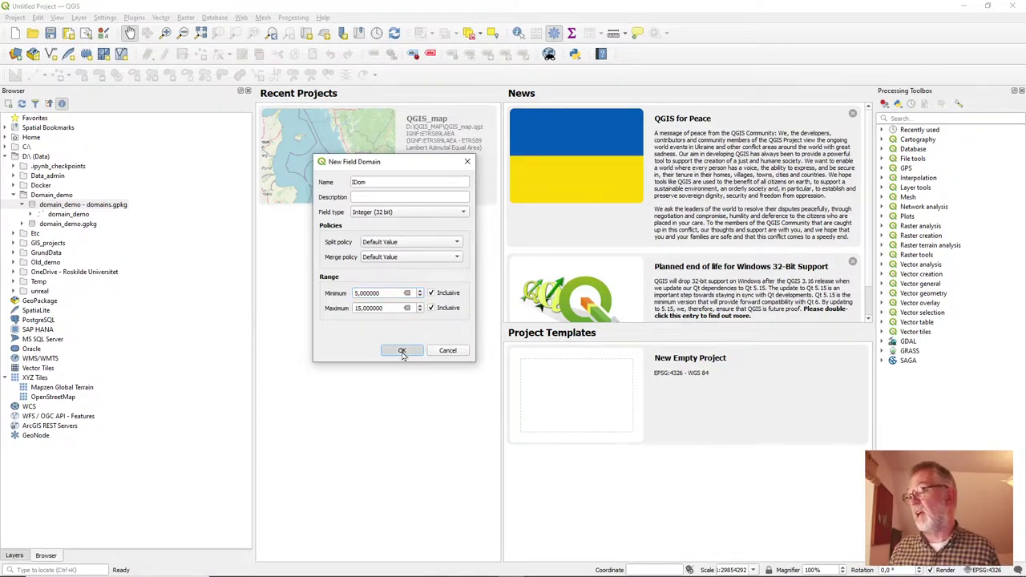
# Start a coded-values domain named TDom with a first code 'yes' described as 'Yes'.
pyautogui.rightClick(79, 206)
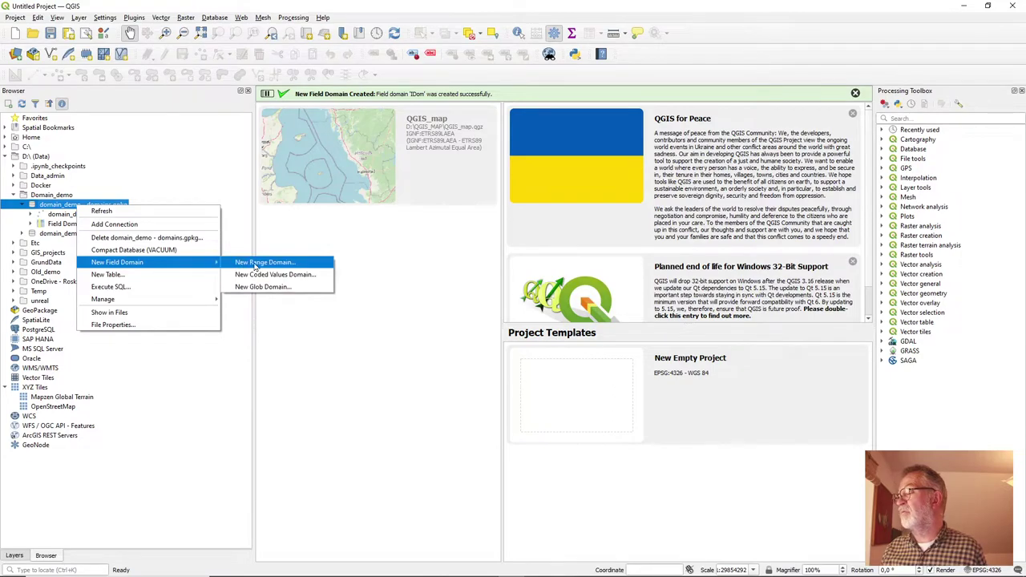
pyautogui.click(277, 274)
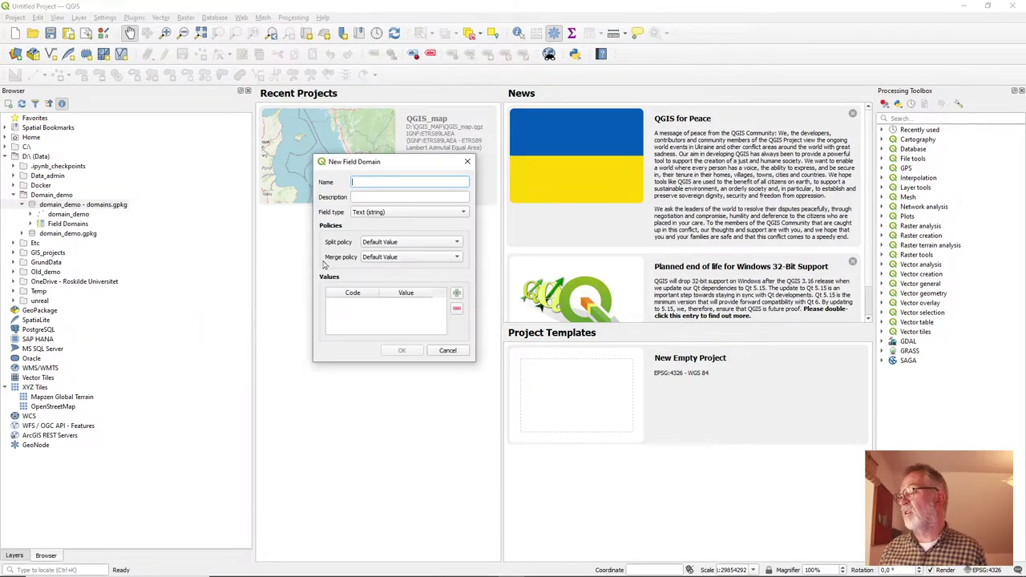
pyautogui.write('TDom')
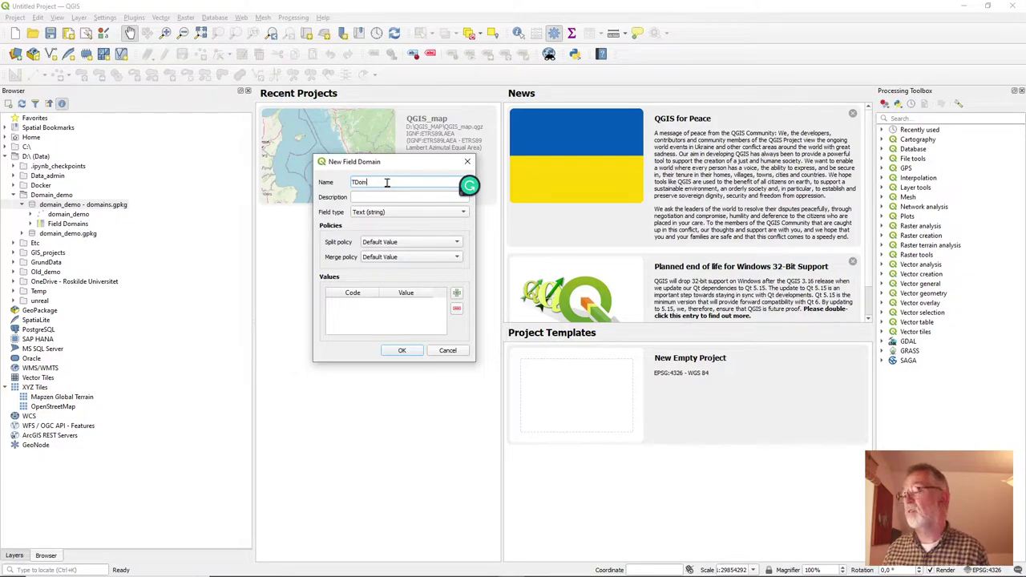
pyautogui.click(456, 293)
pyautogui.click(358, 308)
pyautogui.write('y')
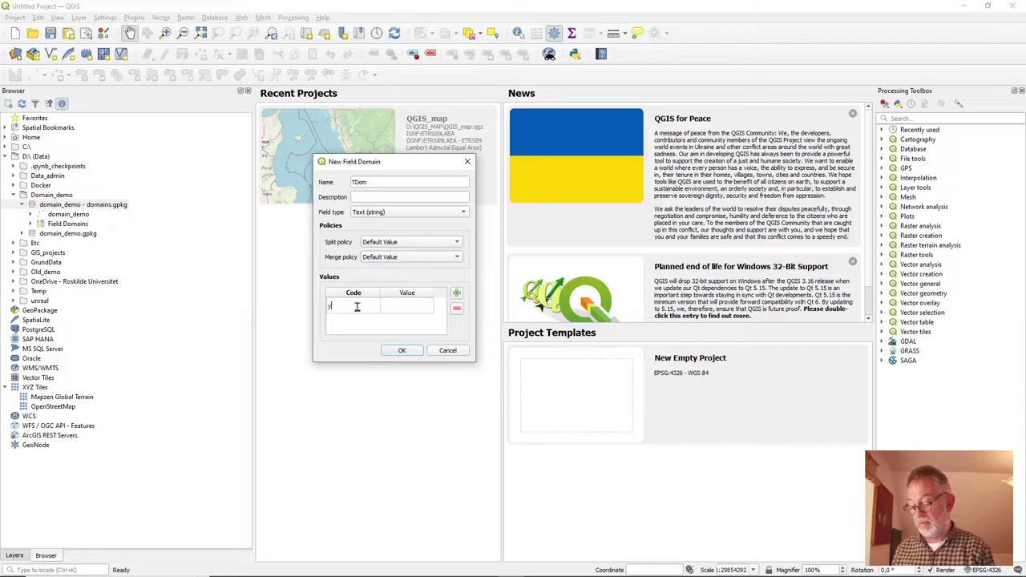
pyautogui.write('es')
pyautogui.click(404, 313)
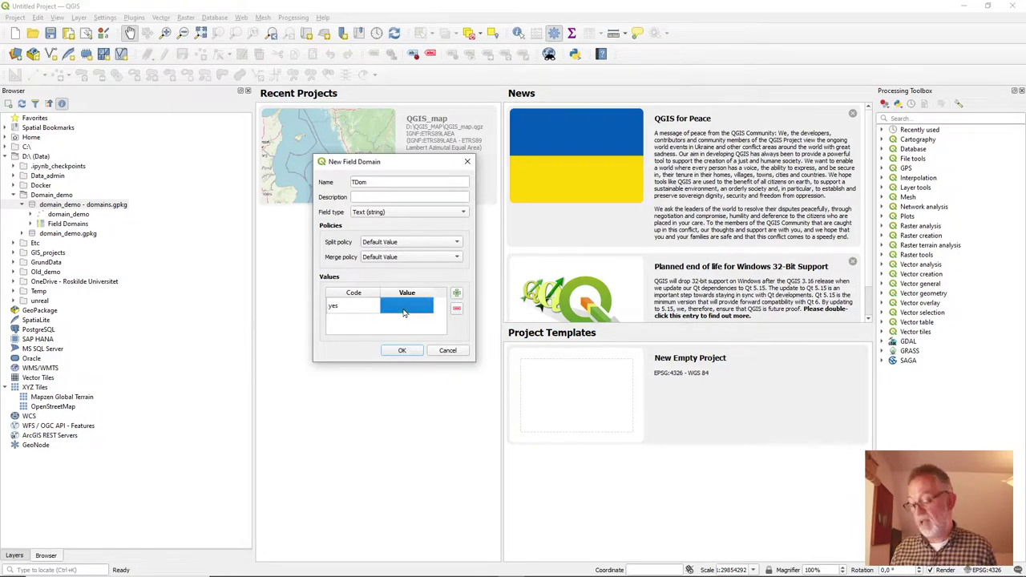
pyautogui.write('Yes')
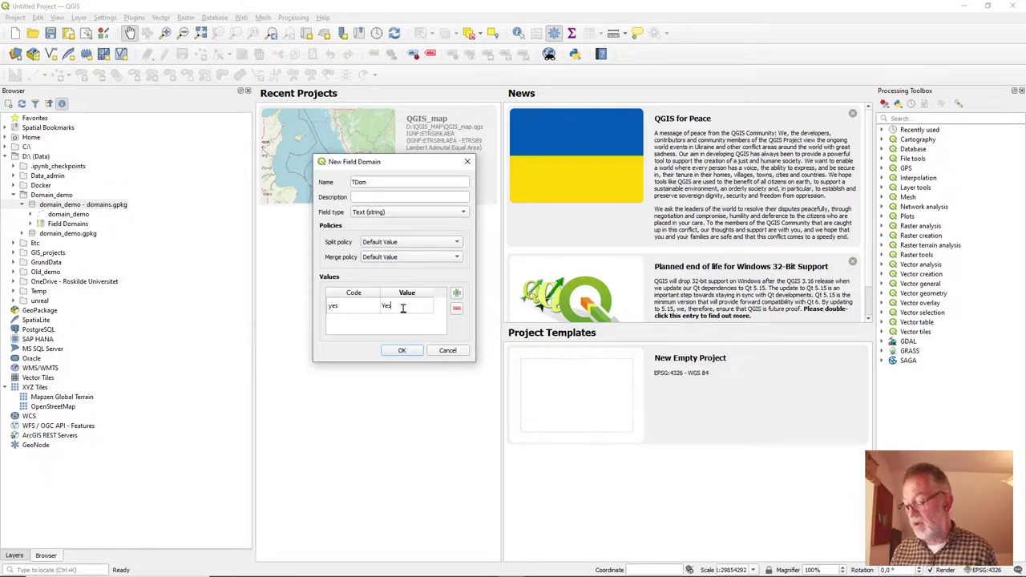
# Add code 'no' described as 'No' and create the TDom domain.
pyautogui.click(456, 293)
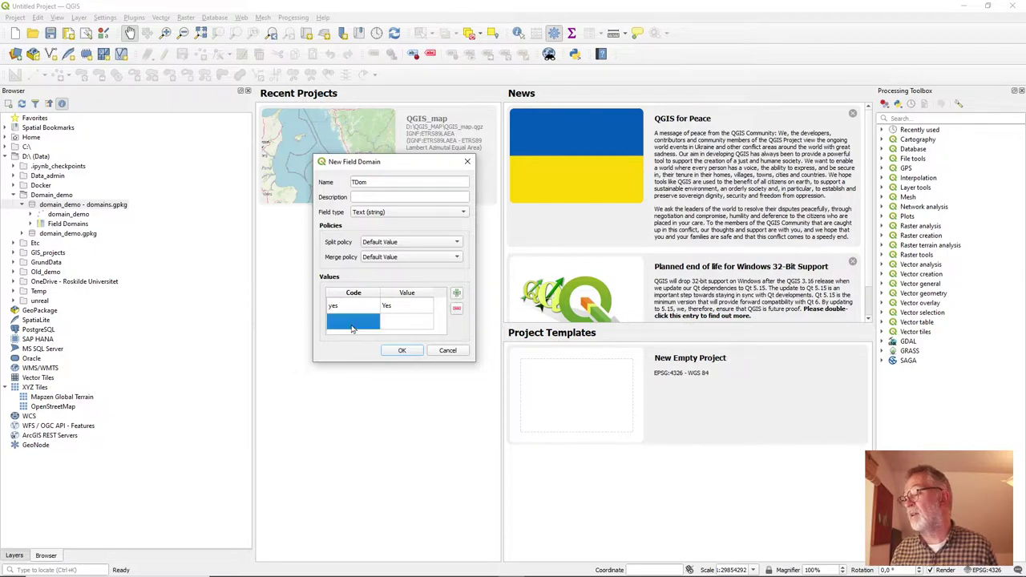
pyautogui.write('no')
pyautogui.press('Tab')
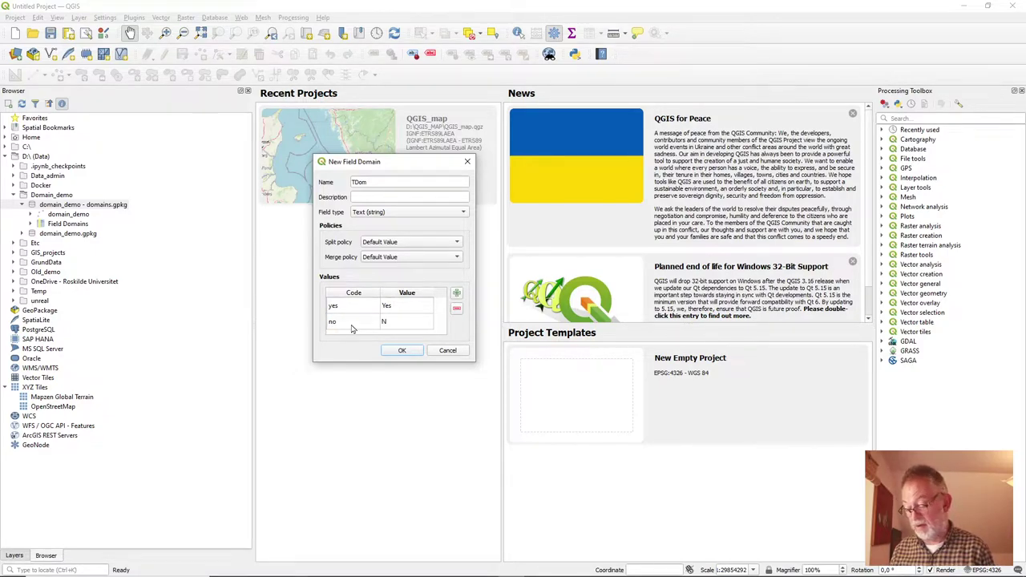
pyautogui.click(407, 336)
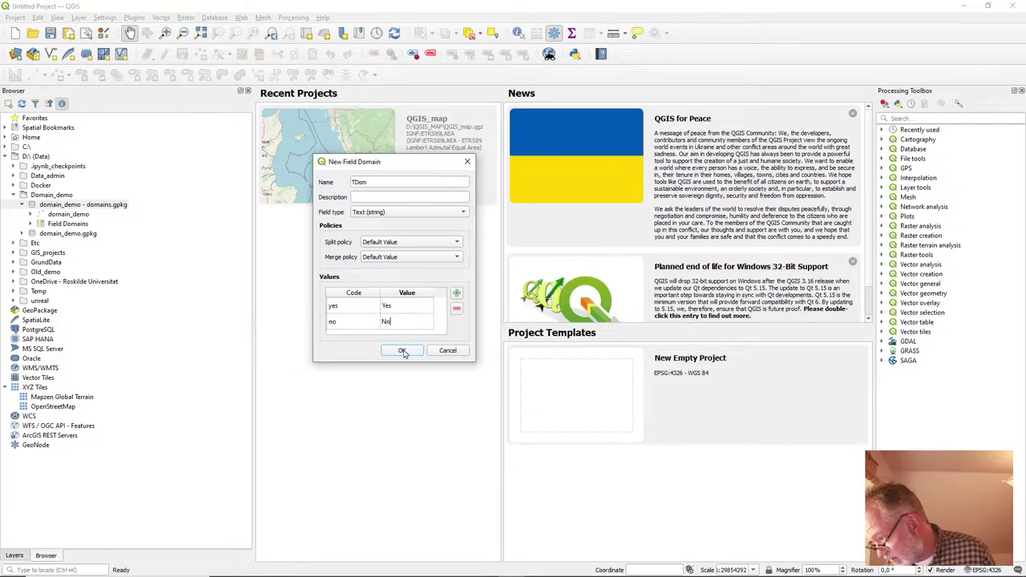
pyautogui.click(408, 353)
pyautogui.click(405, 354)
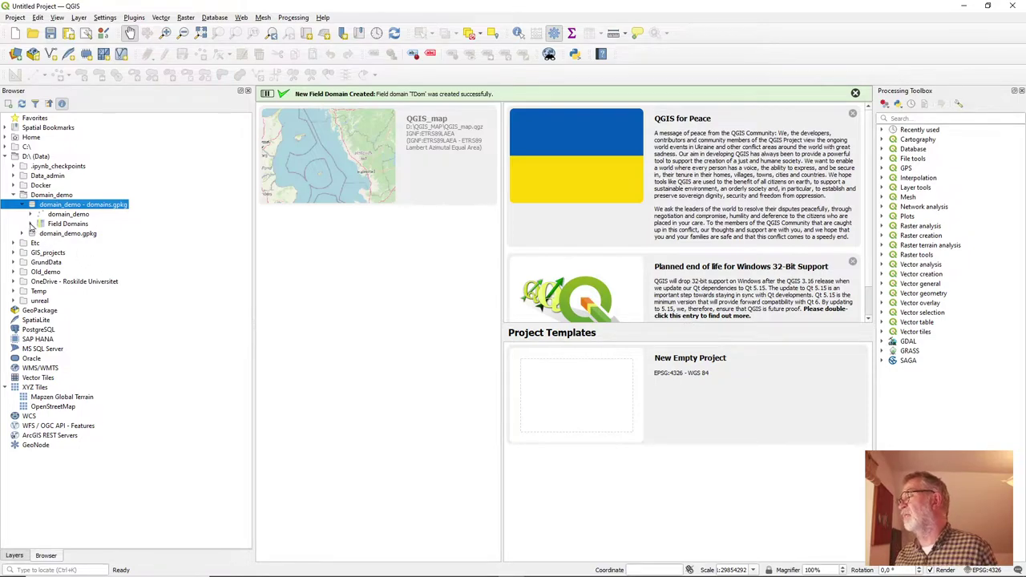
# Expand Field Domains and view TDom's coded values, then IDom's range details.
pyautogui.click(31, 224)
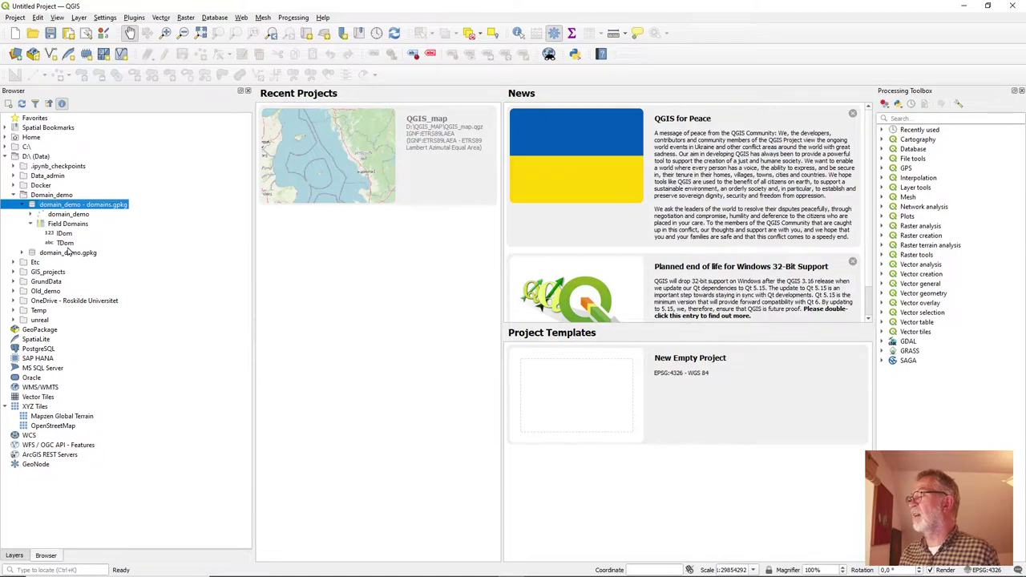
pyautogui.click(67, 245)
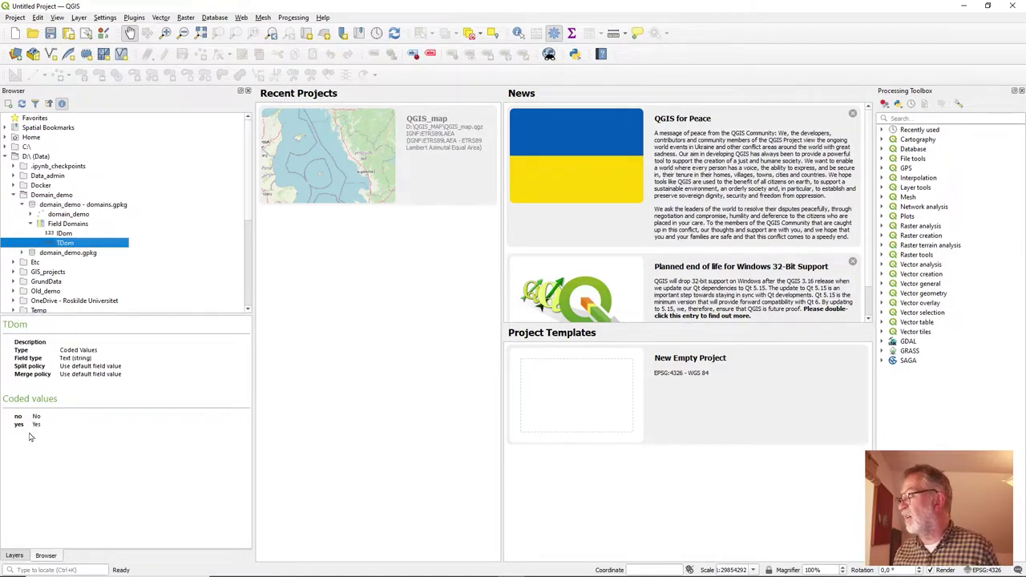
pyautogui.click(67, 233)
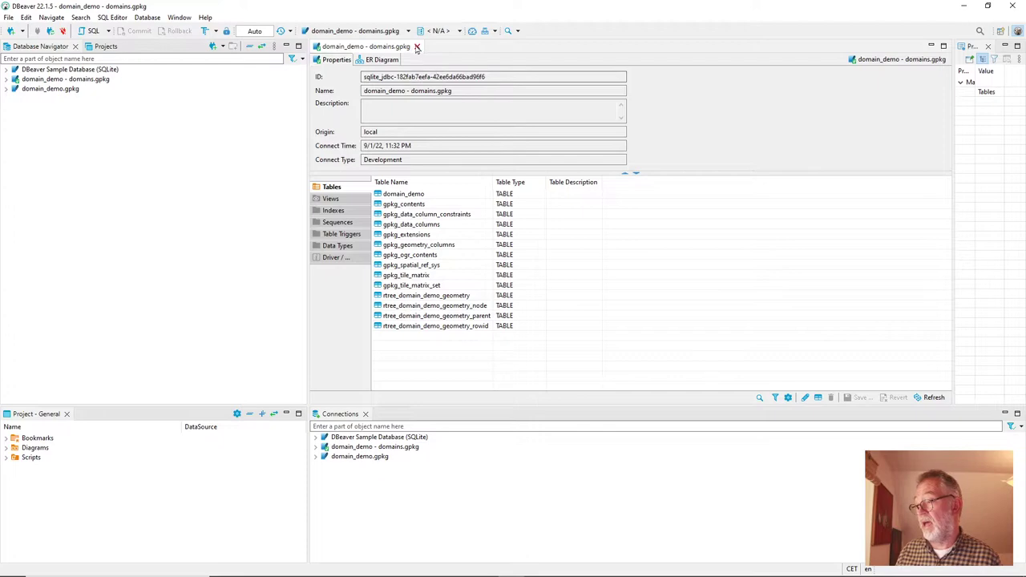
# Close the domain_demo - domains.gpkg connection editor with Ctrl+W.
pyautogui.hotkey('ctrl', 'w')
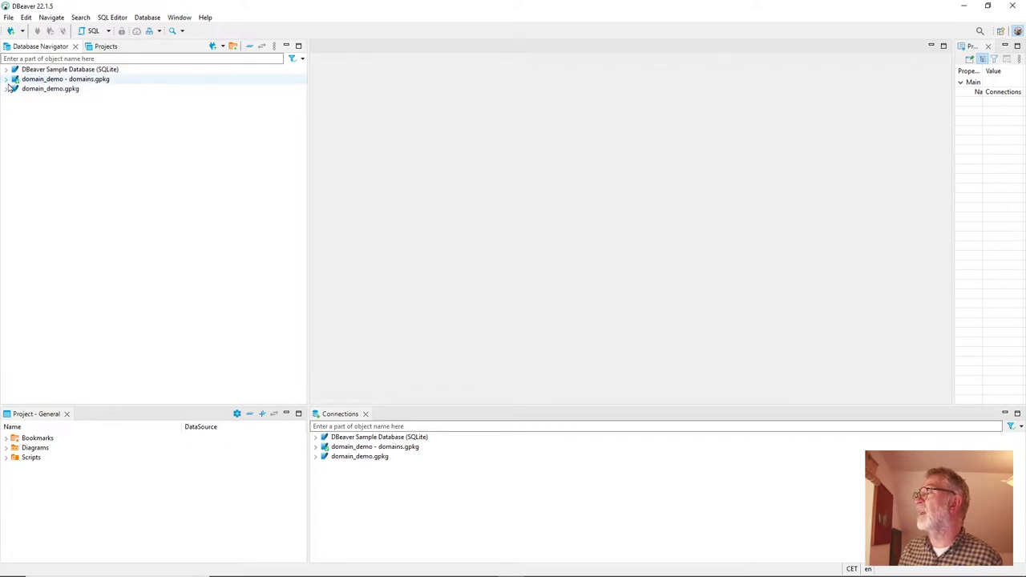
# Expand the domains.gpkg tables and view the data of gpkg_data_column_constraints.
pyautogui.click(6, 79)
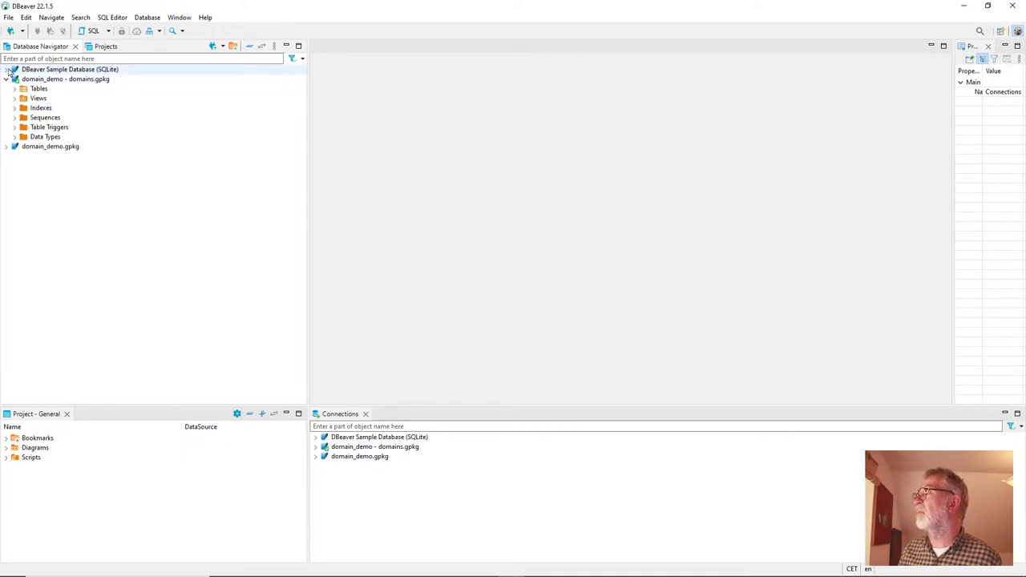
pyautogui.click(7, 70)
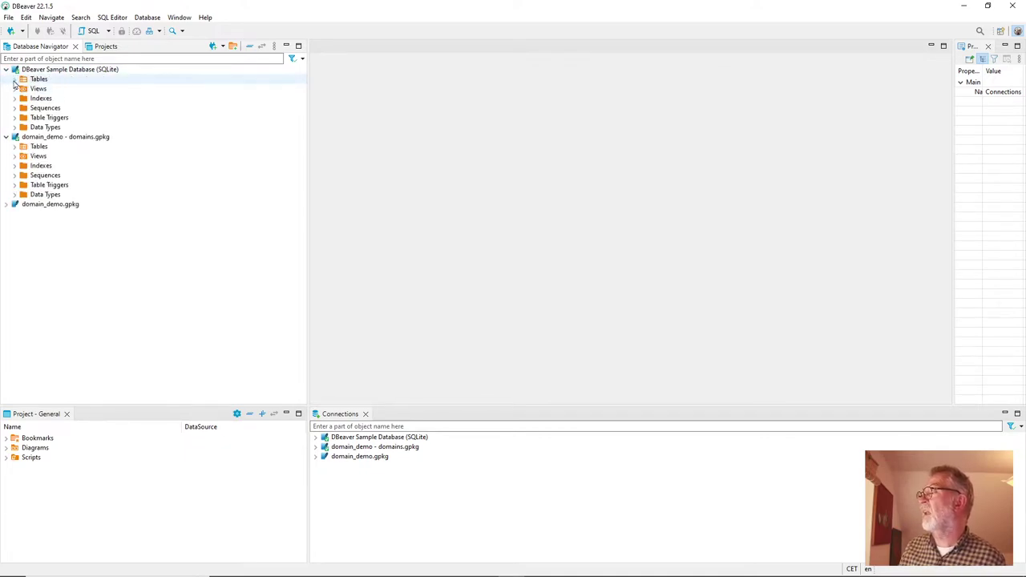
pyautogui.click(14, 80)
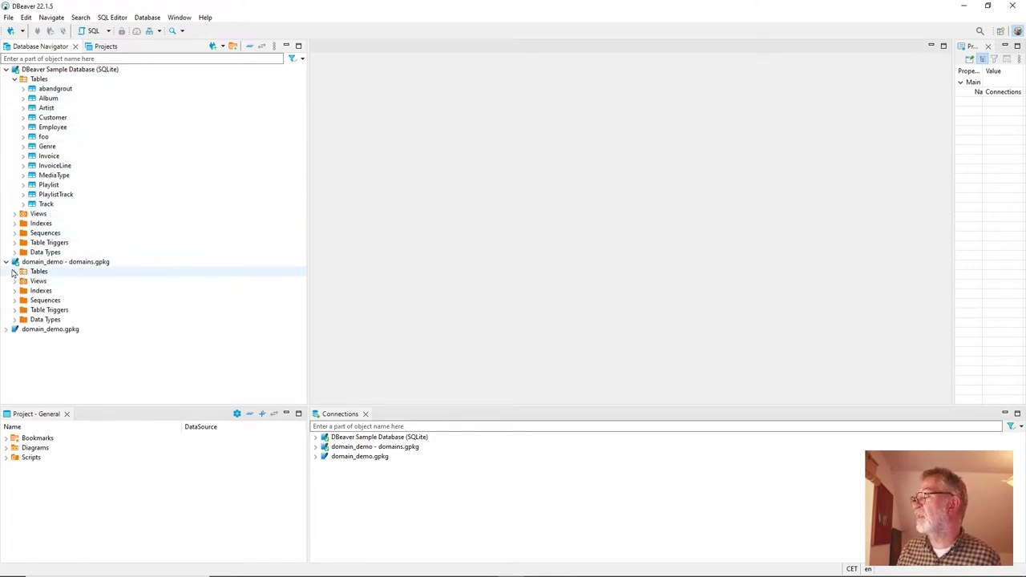
pyautogui.click(13, 274)
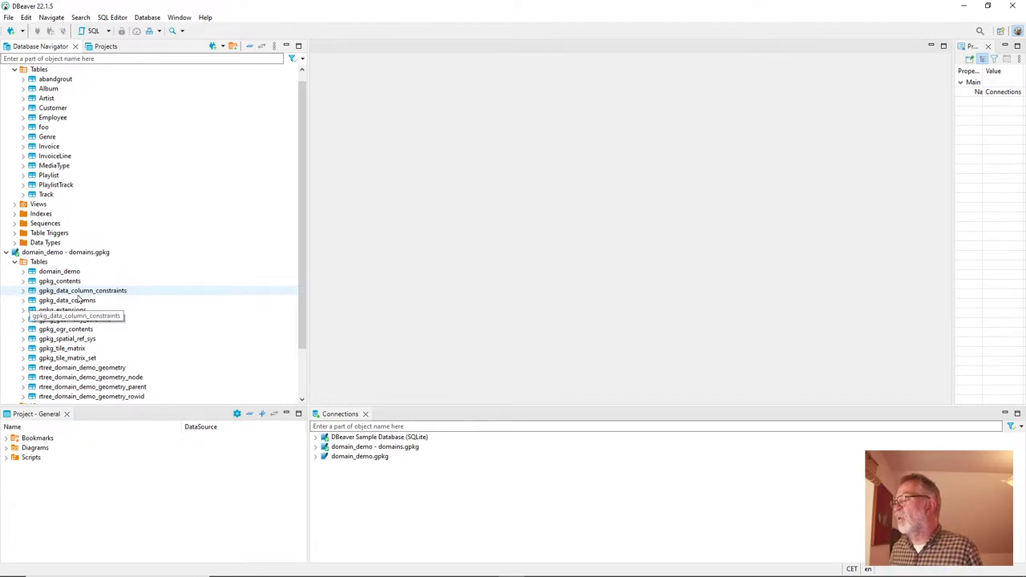
pyautogui.click(24, 291)
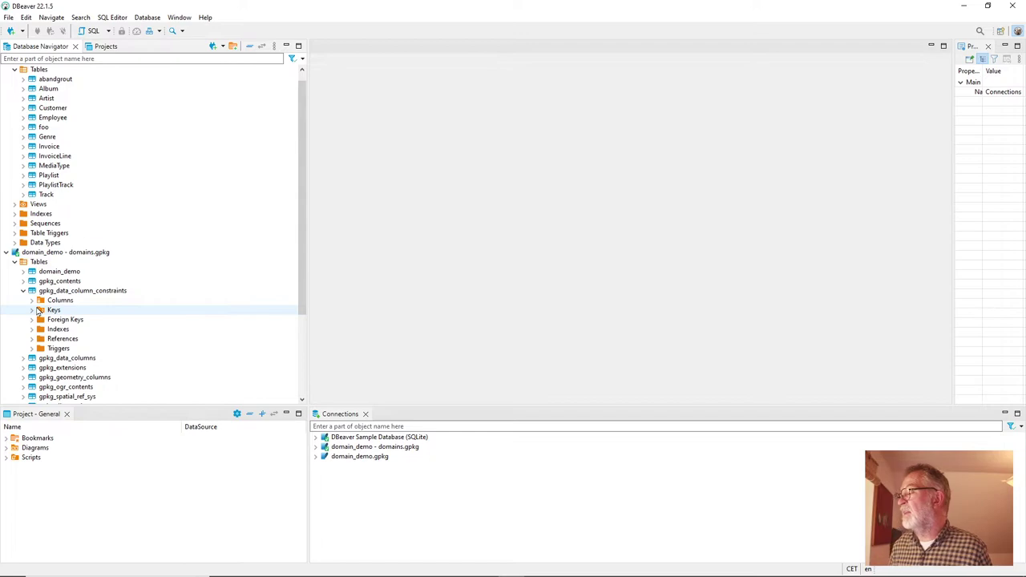
pyautogui.click(77, 293)
pyautogui.rightClick(75, 294)
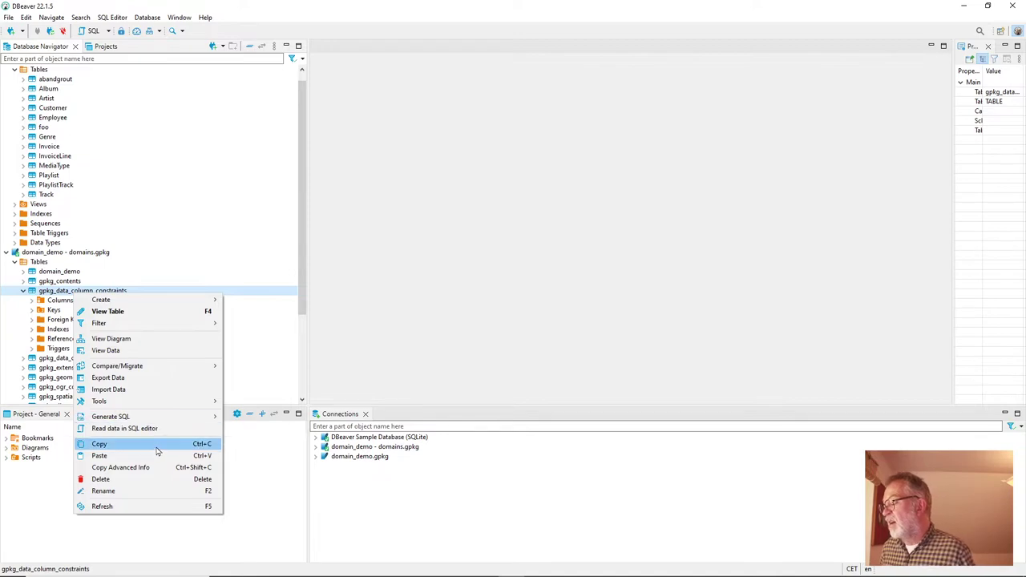
pyautogui.click(152, 350)
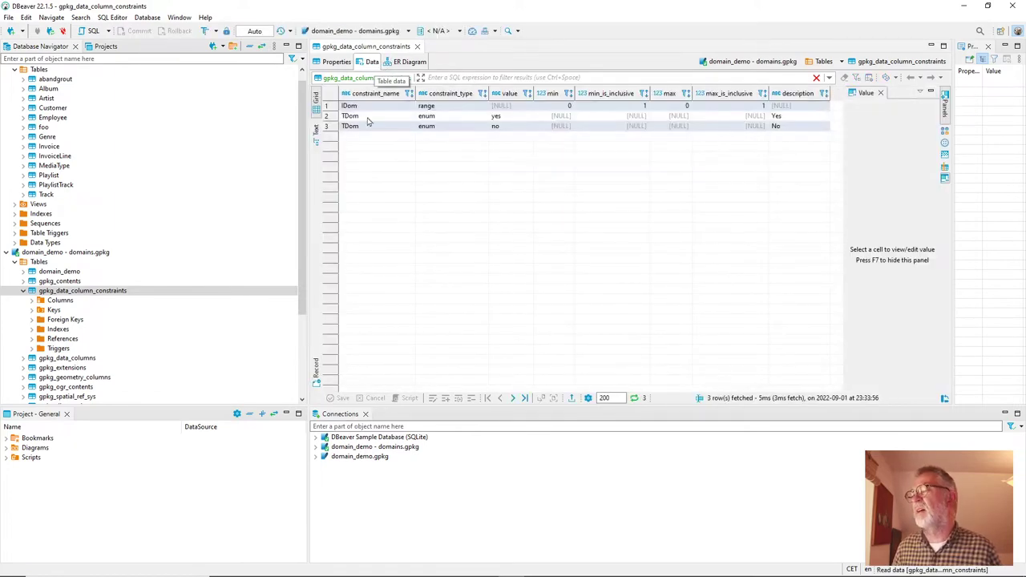
# Edit the IDom constraint row to min 5 and max 15, then save it to the database.
pyautogui.click(327, 108)
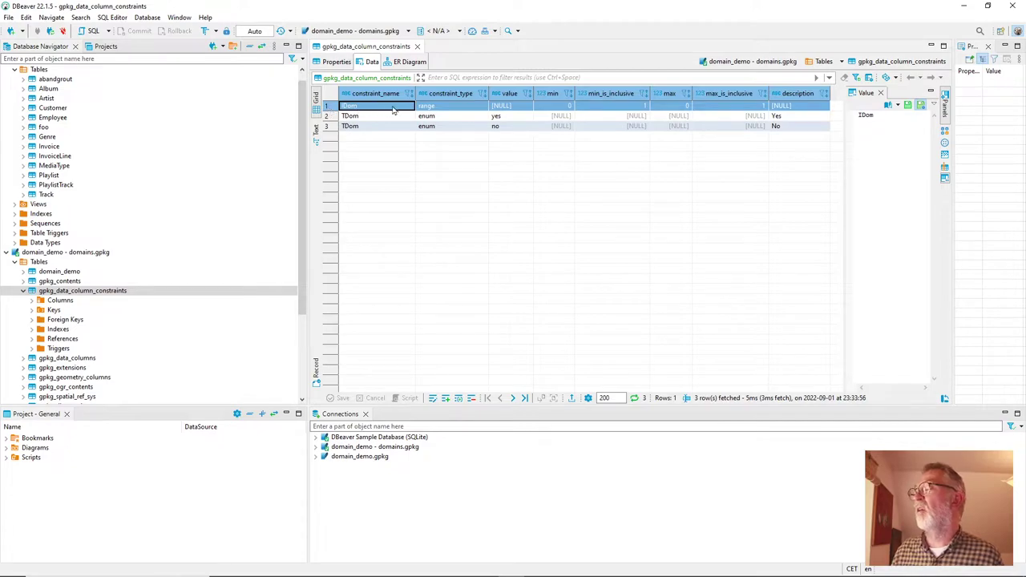
pyautogui.click(445, 111)
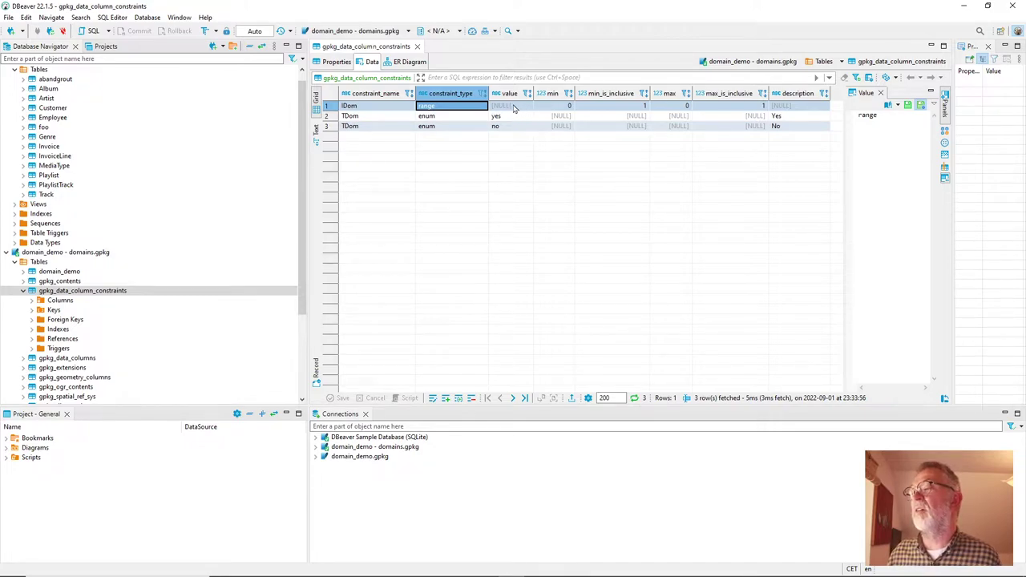
pyautogui.click(557, 106)
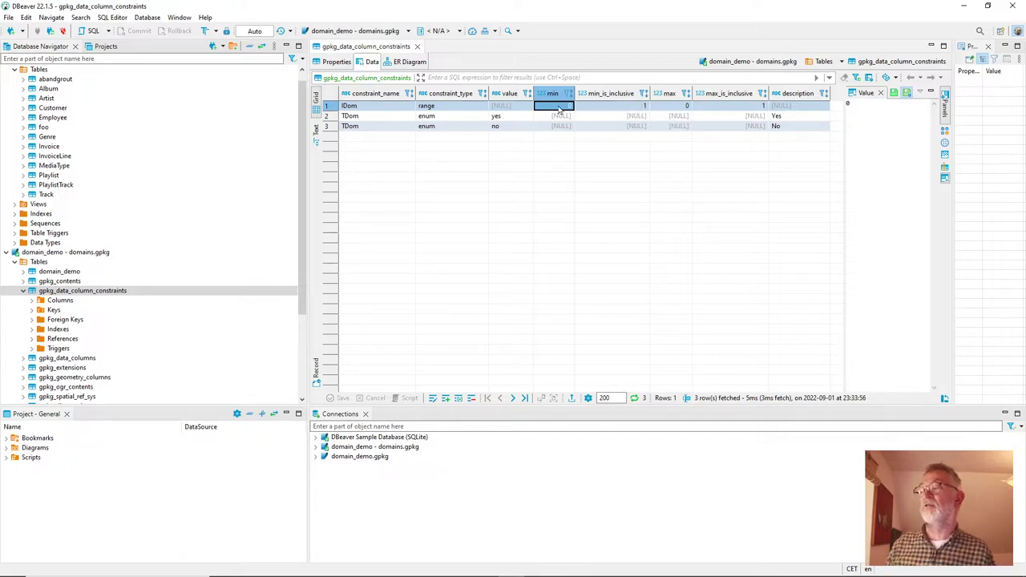
pyautogui.write('5')
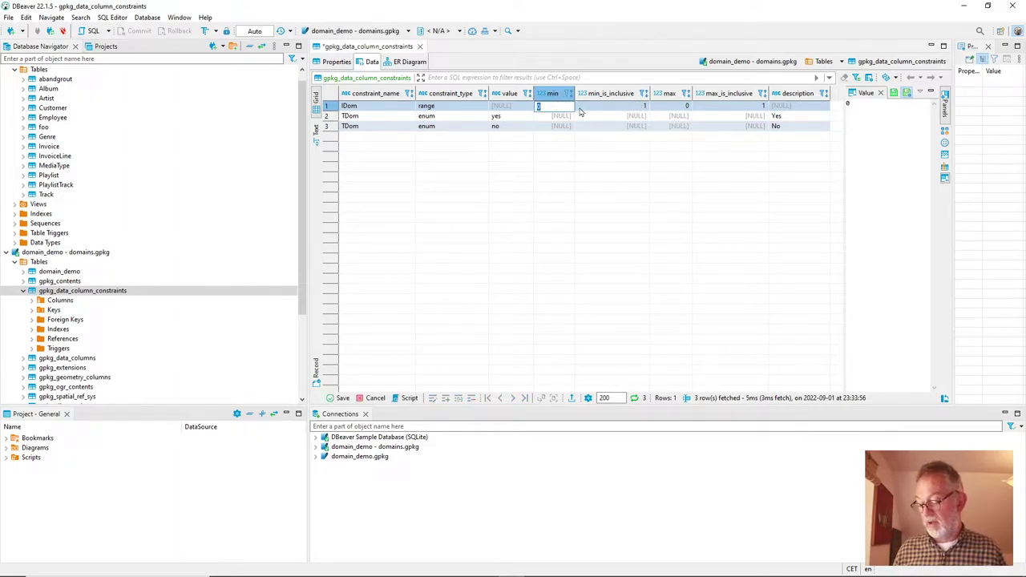
pyautogui.click(680, 108)
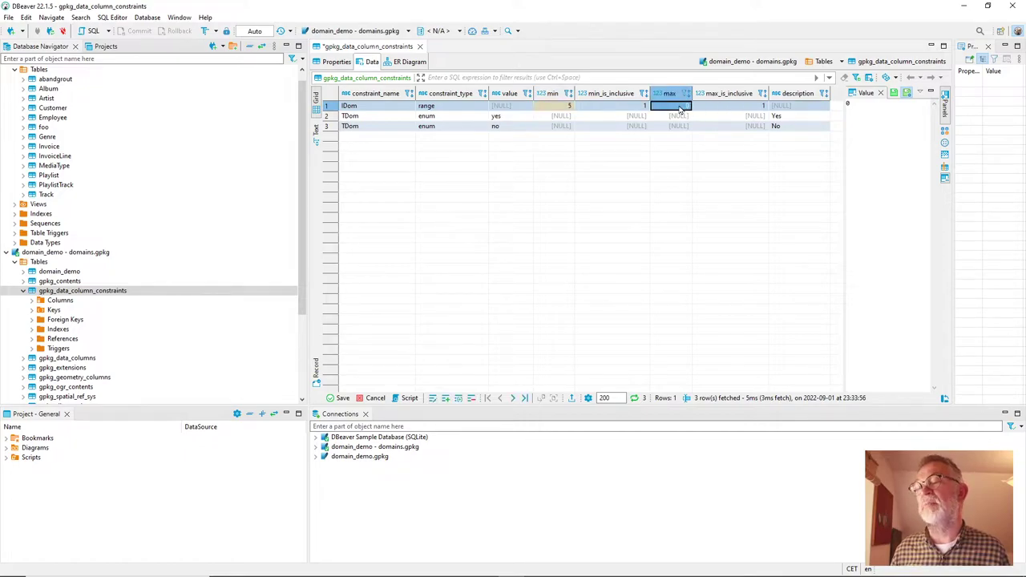
pyautogui.doubleClick(682, 107)
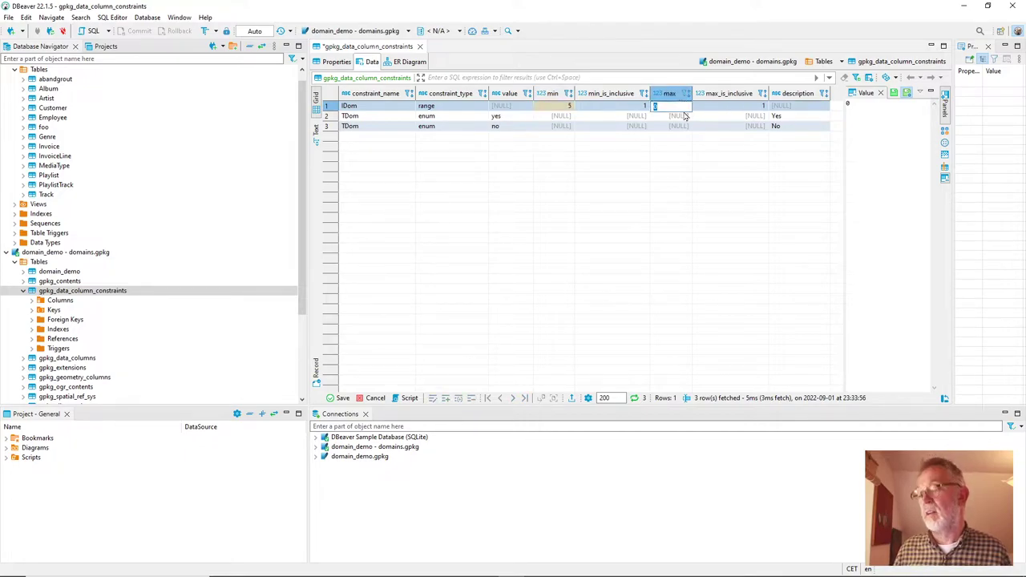
pyautogui.write('15')
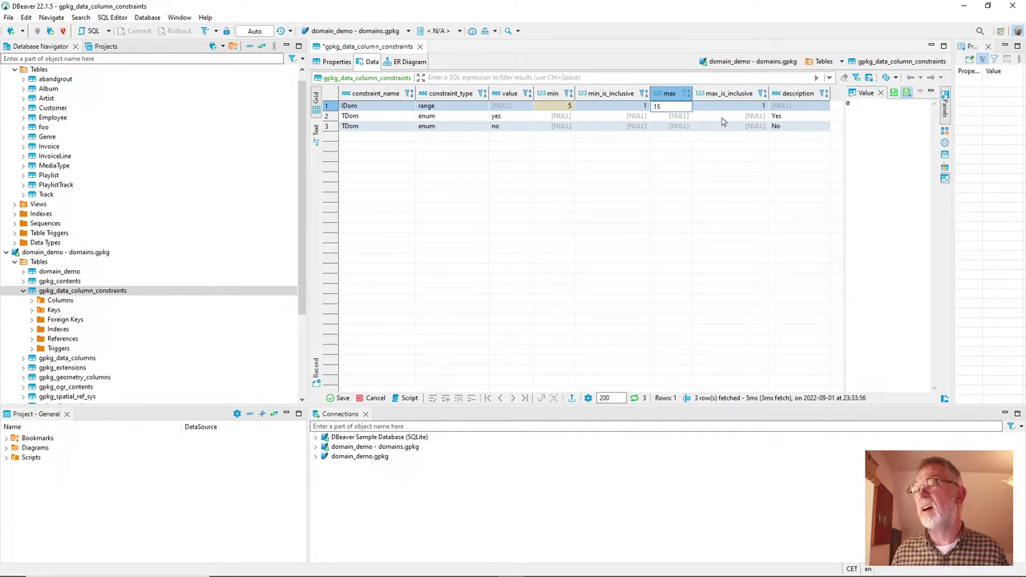
pyautogui.click(721, 117)
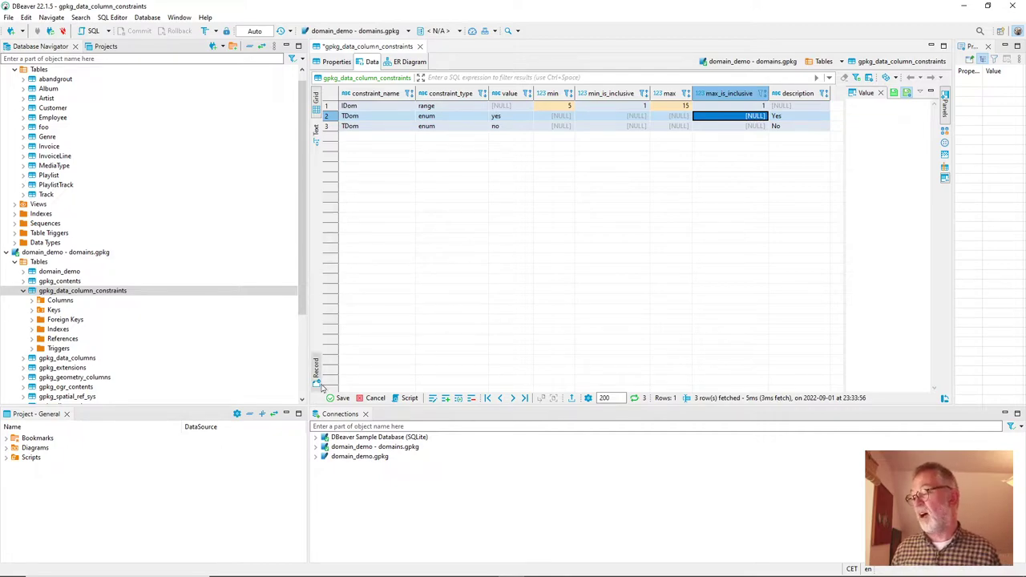
pyautogui.click(340, 399)
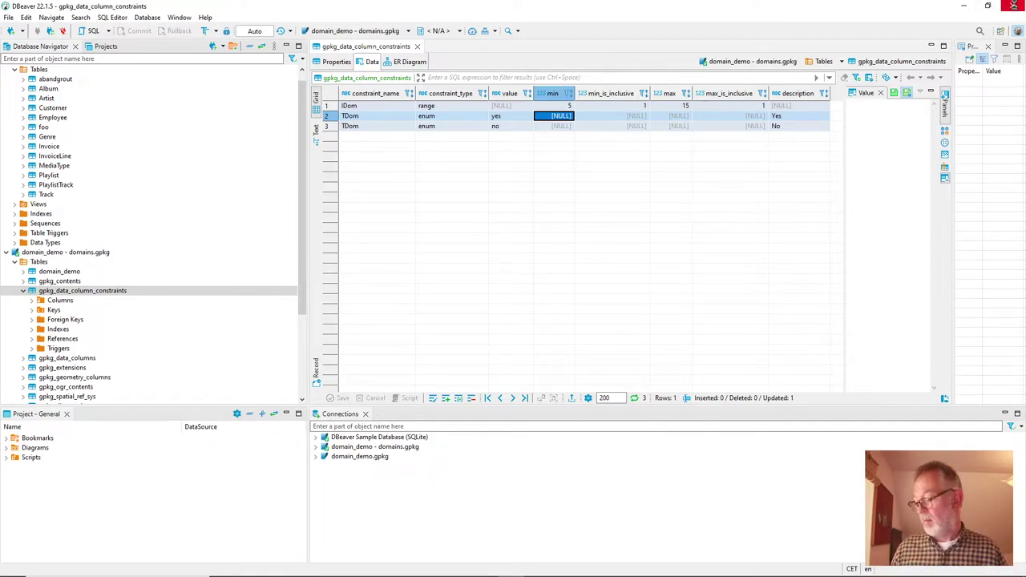
# Close DBeaver and expand domains.gpkg to list domain_demo's fields and the IDom/TDom domains.
pyautogui.click(1013, 6)
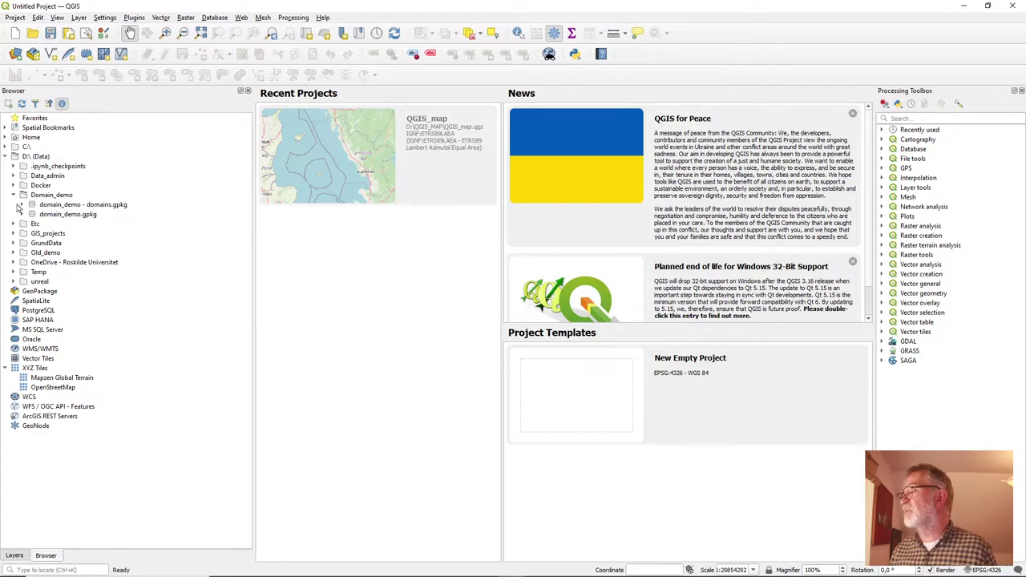
pyautogui.click(22, 206)
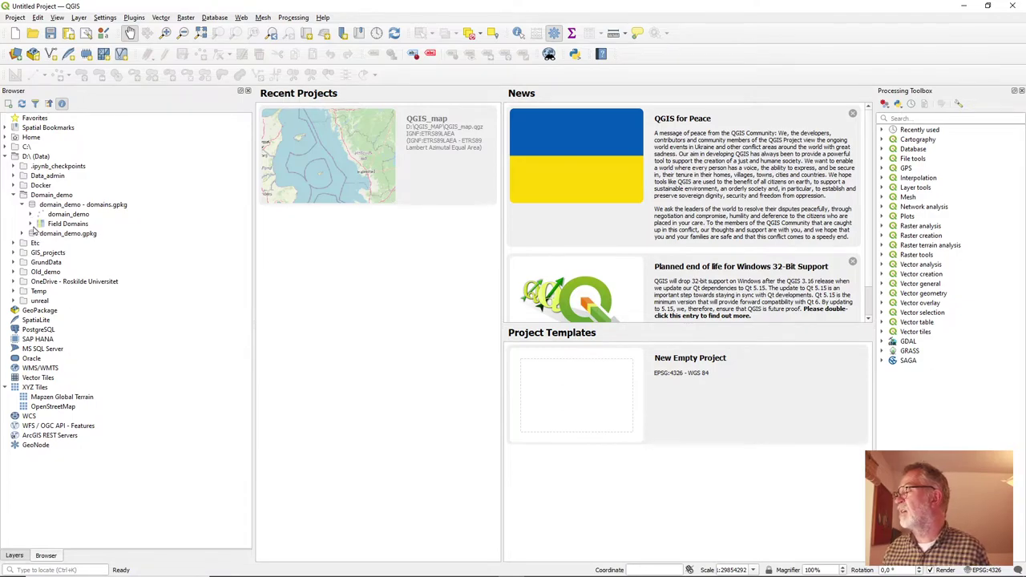
pyautogui.click(31, 214)
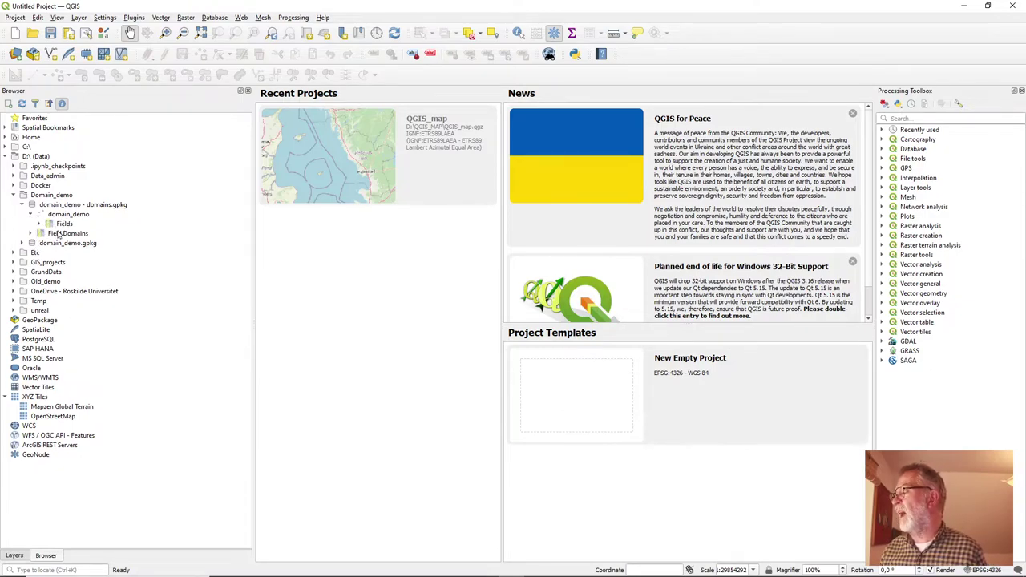
pyautogui.click(31, 233)
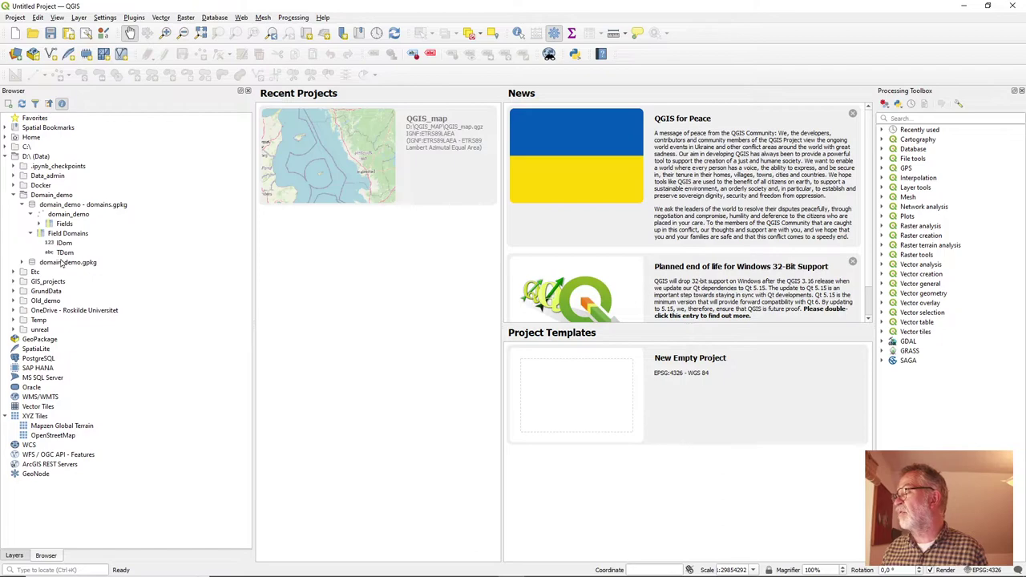
pyautogui.click(39, 224)
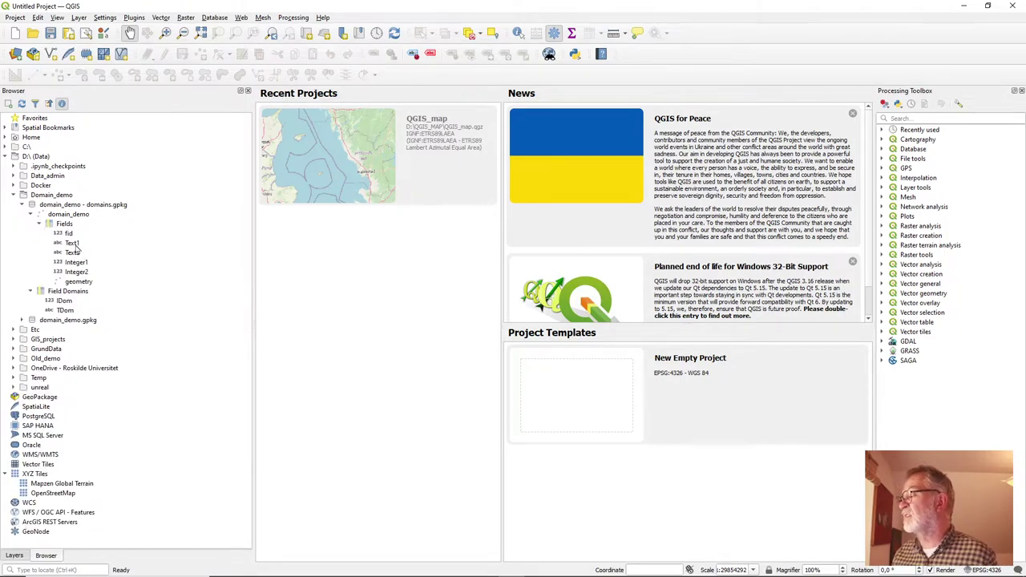
# Assign the TDom domain to Text1 and IDom to Integer1, confirming each.
pyautogui.rightClick(73, 243)
pyautogui.moveTo(128, 249)
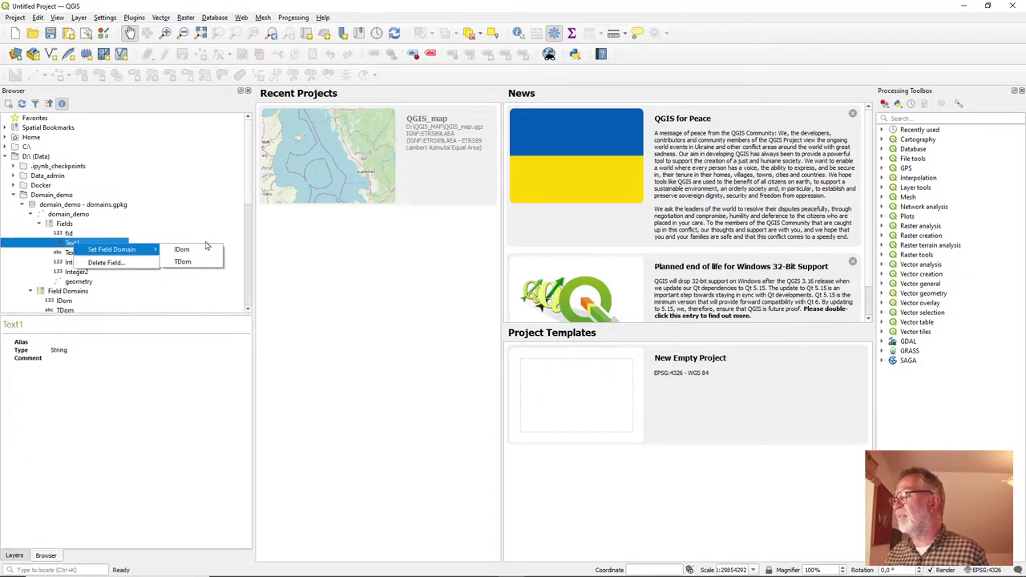
pyautogui.click(184, 262)
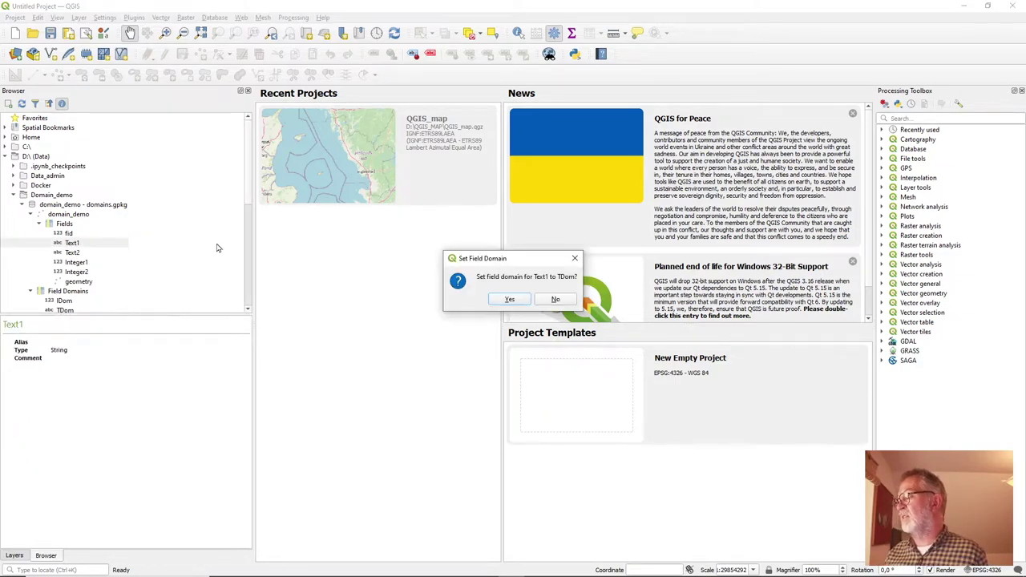
pyautogui.click(512, 299)
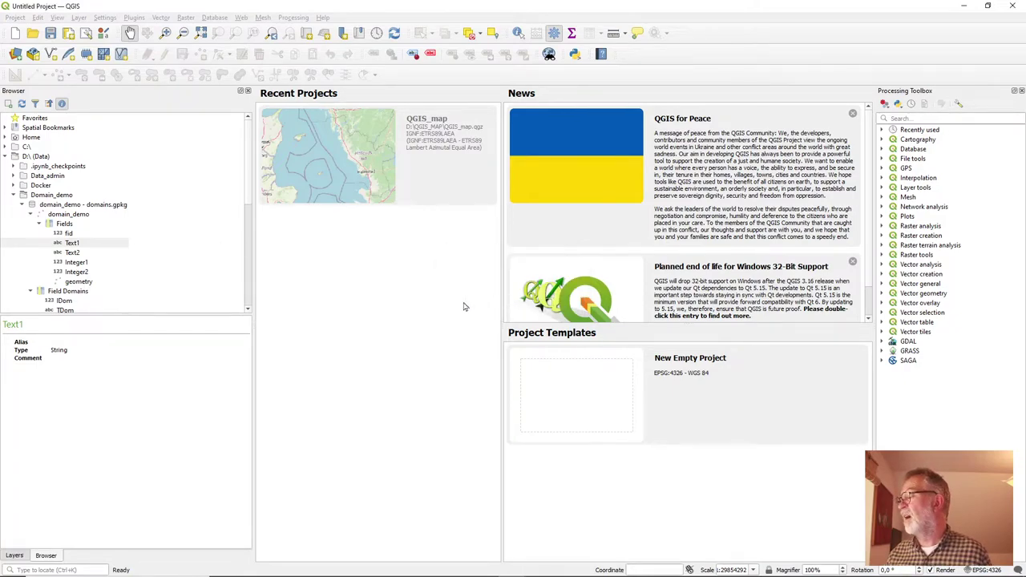
pyautogui.rightClick(78, 263)
pyautogui.moveTo(153, 268)
pyautogui.click(189, 268)
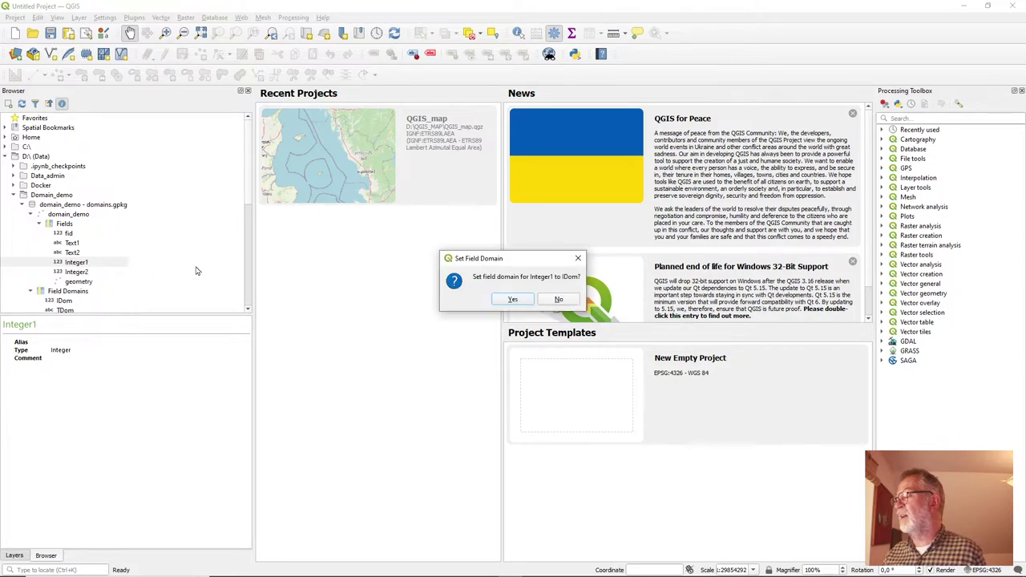
pyautogui.click(516, 303)
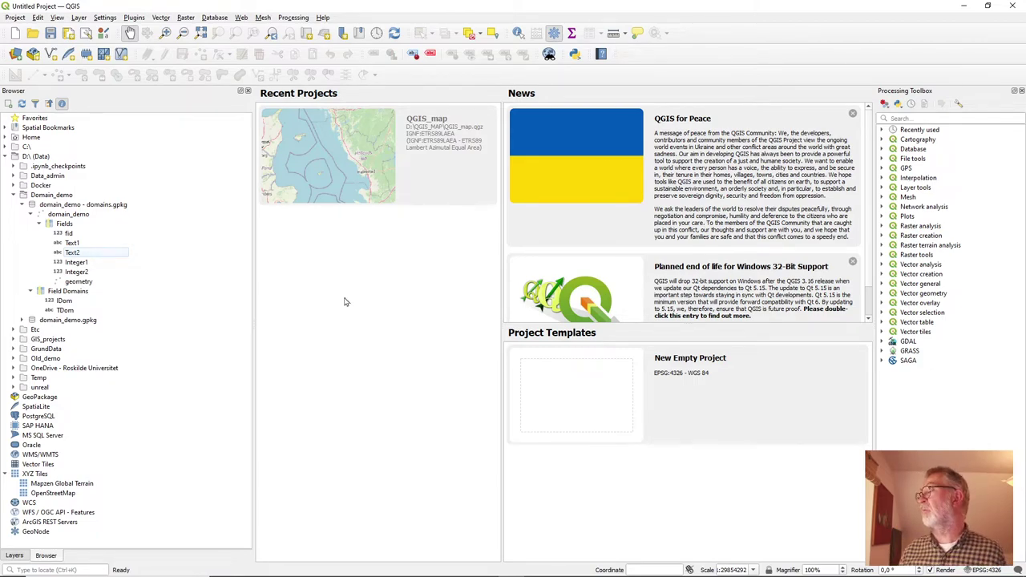
# Add domain_demo to the map, start editing, and place a new point.
pyautogui.click(93, 215)
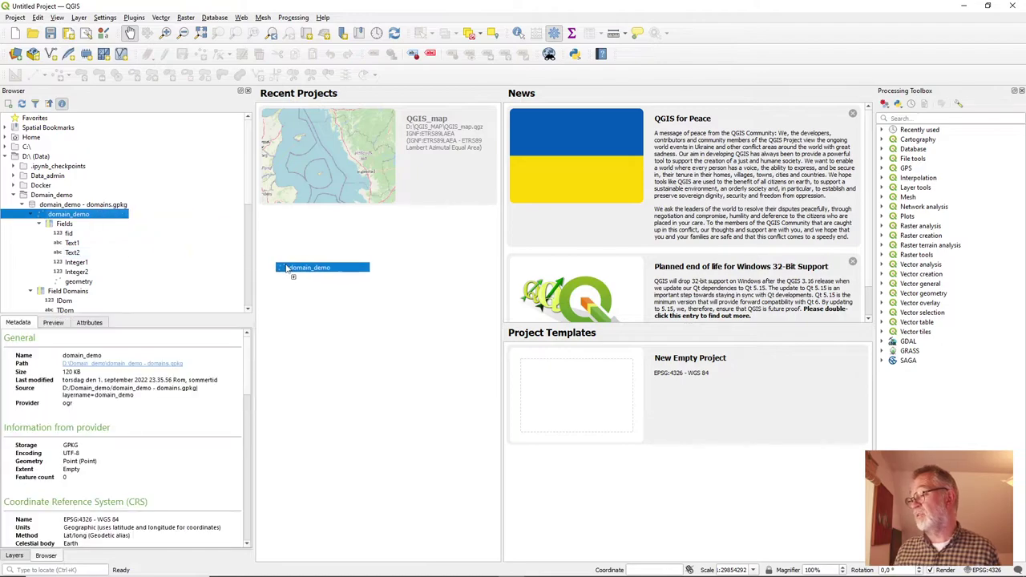
pyautogui.moveTo(288, 267); pyautogui.dragTo(287, 266)
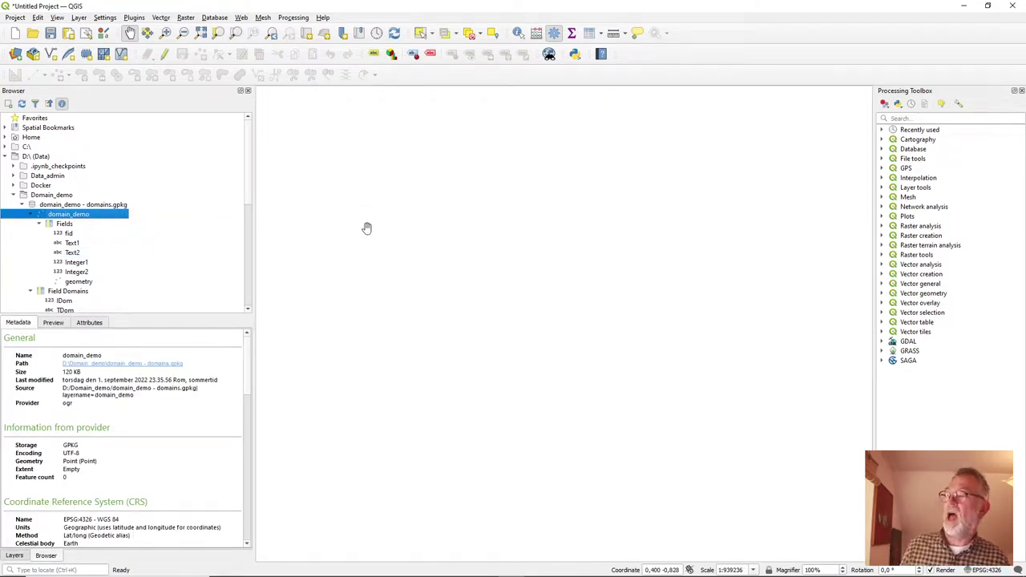
pyautogui.click(164, 53)
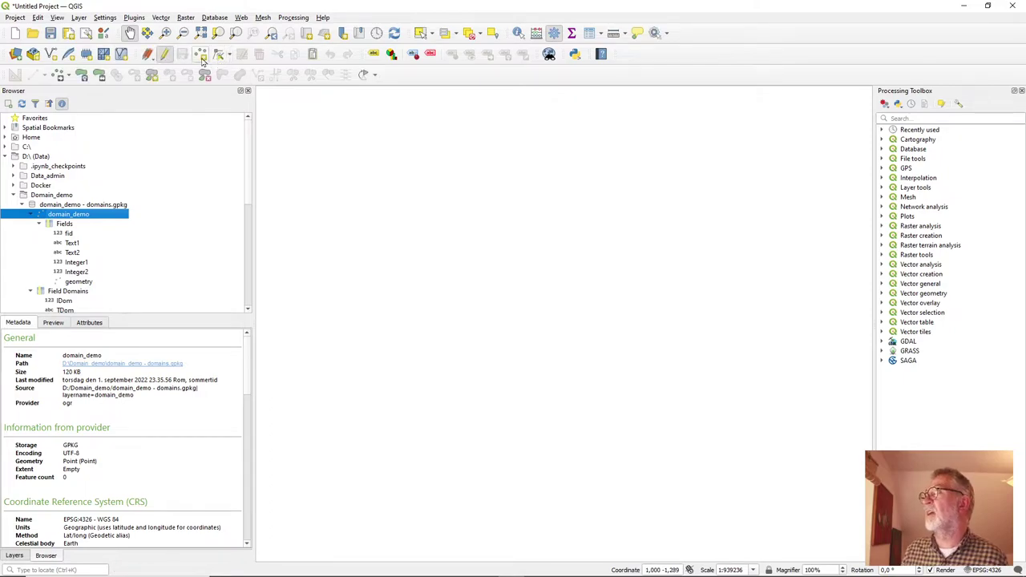
pyautogui.click(201, 56)
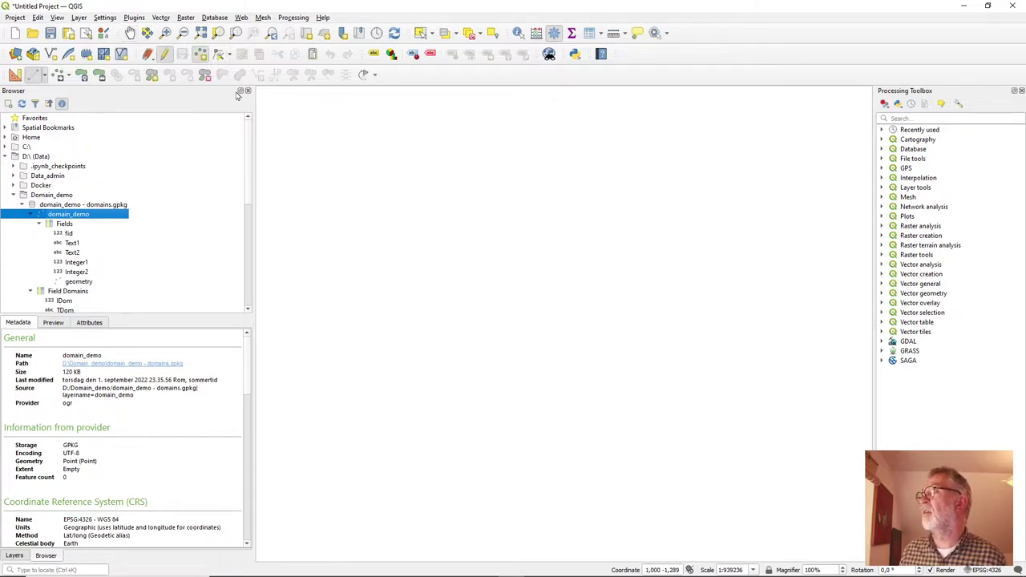
pyautogui.click(344, 169)
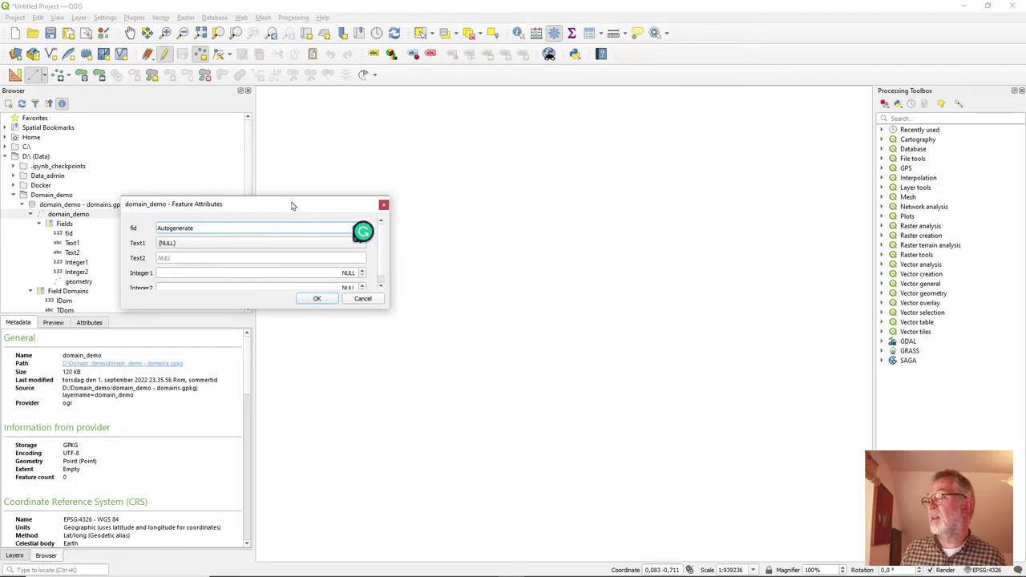
pyautogui.moveTo(294, 207); pyautogui.dragTo(485, 140)
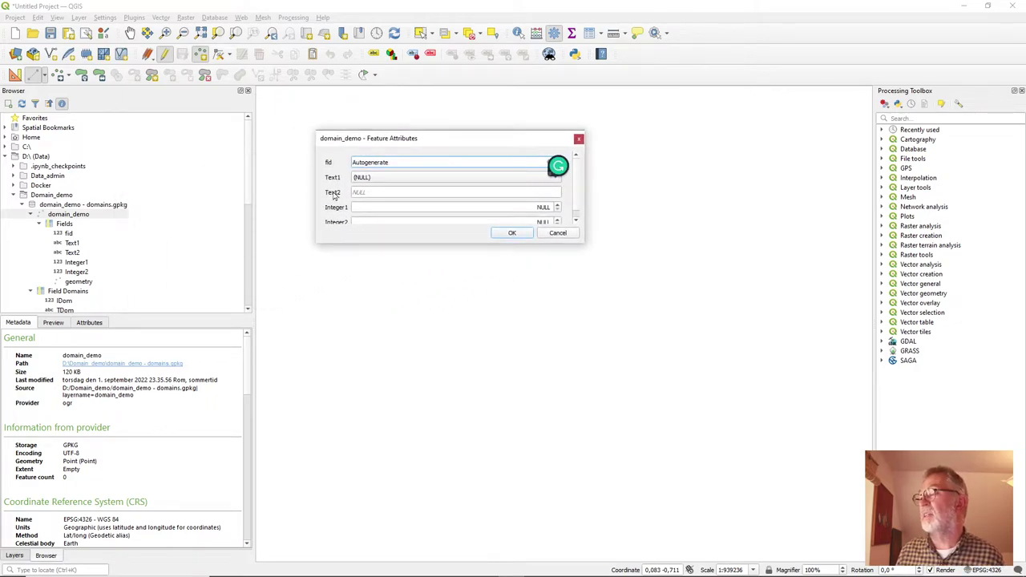
# In the attribute form, set Text1 to Yes and Text2 to 'rewew'.
pyautogui.click(505, 178)
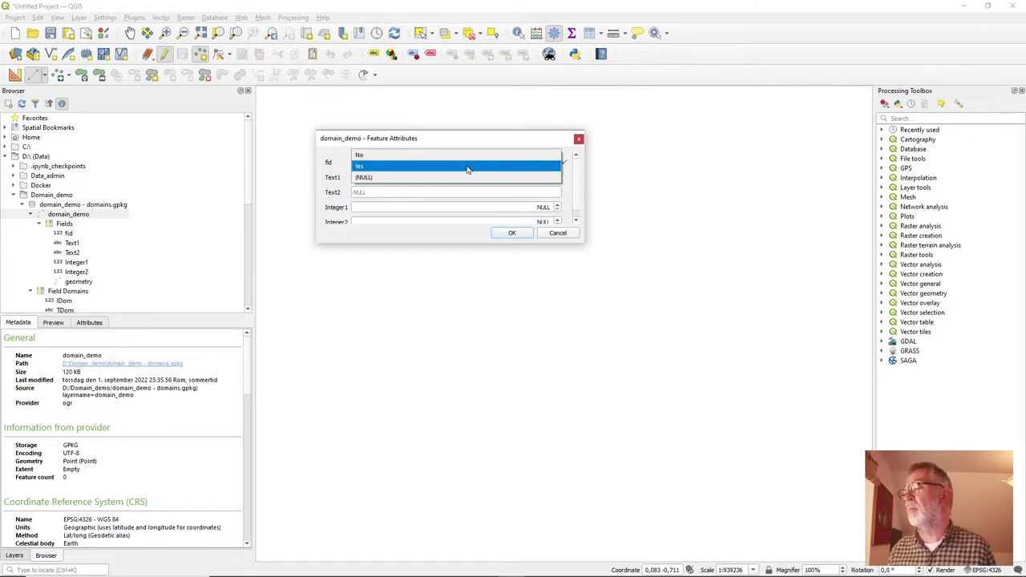
pyautogui.click(468, 168)
pyautogui.click(411, 193)
pyautogui.write('rewew')
pyautogui.click(411, 210)
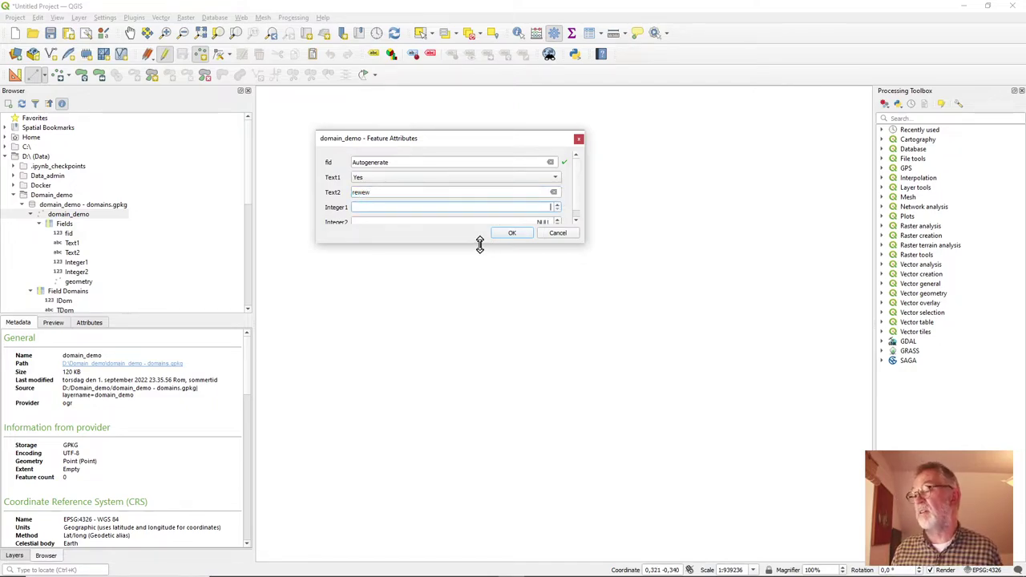
pyautogui.moveTo(479, 244); pyautogui.dragTo(483, 307)
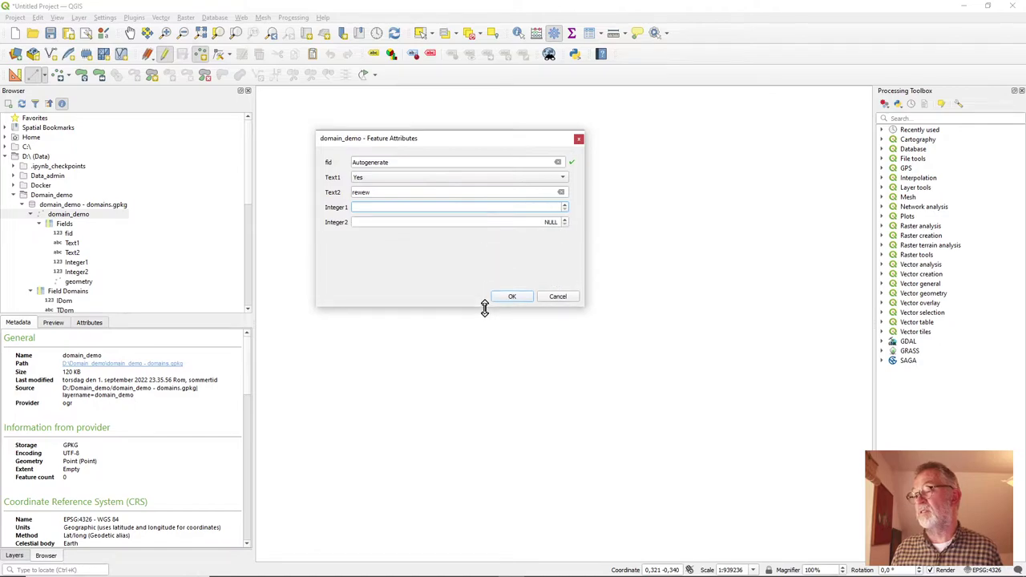
# Set Integer1 to 15 and Integer2 to 17, then accept the new point.
pyautogui.click(512, 222)
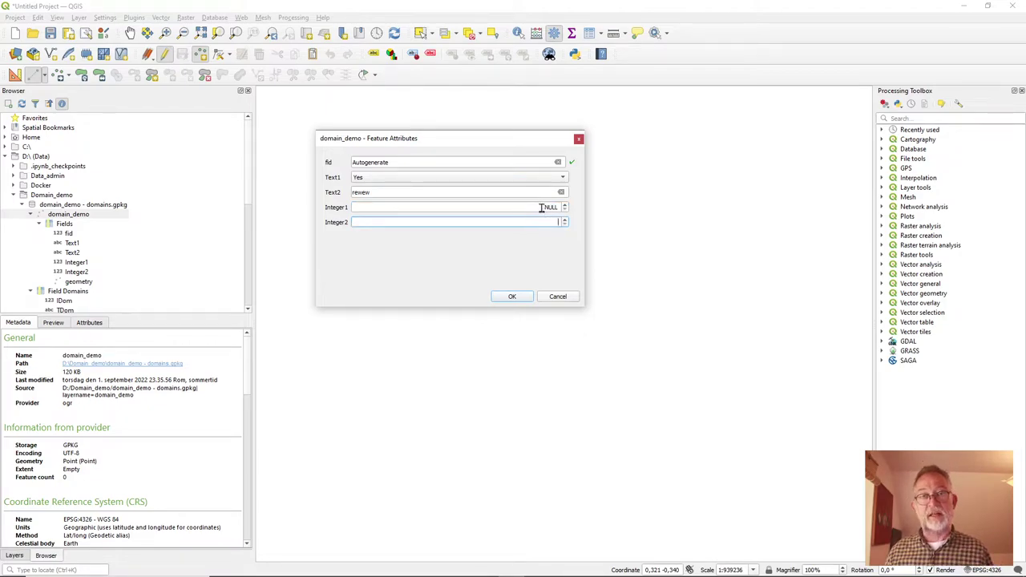
pyautogui.click(541, 207)
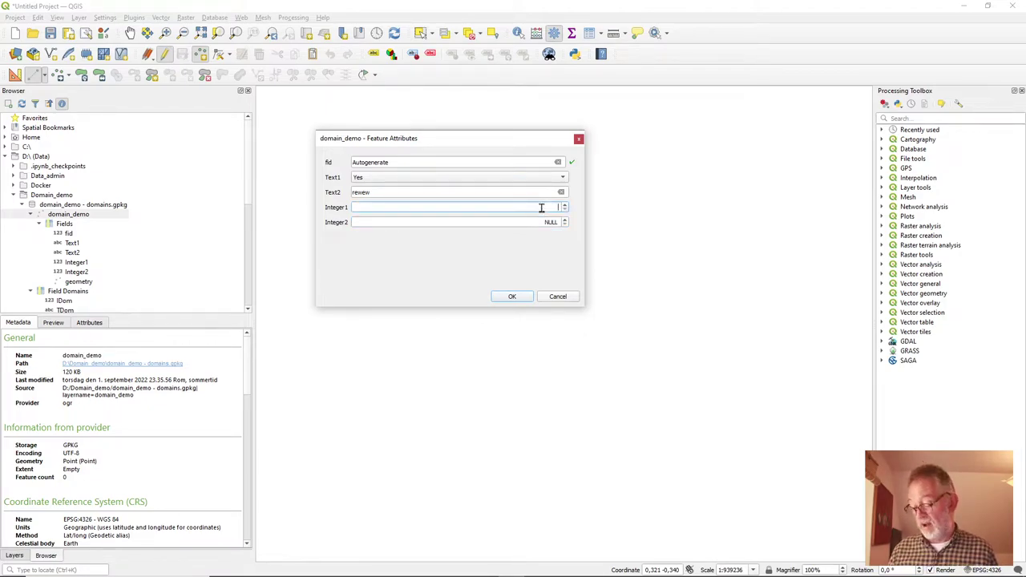
pyautogui.write('7')
pyautogui.click(532, 222)
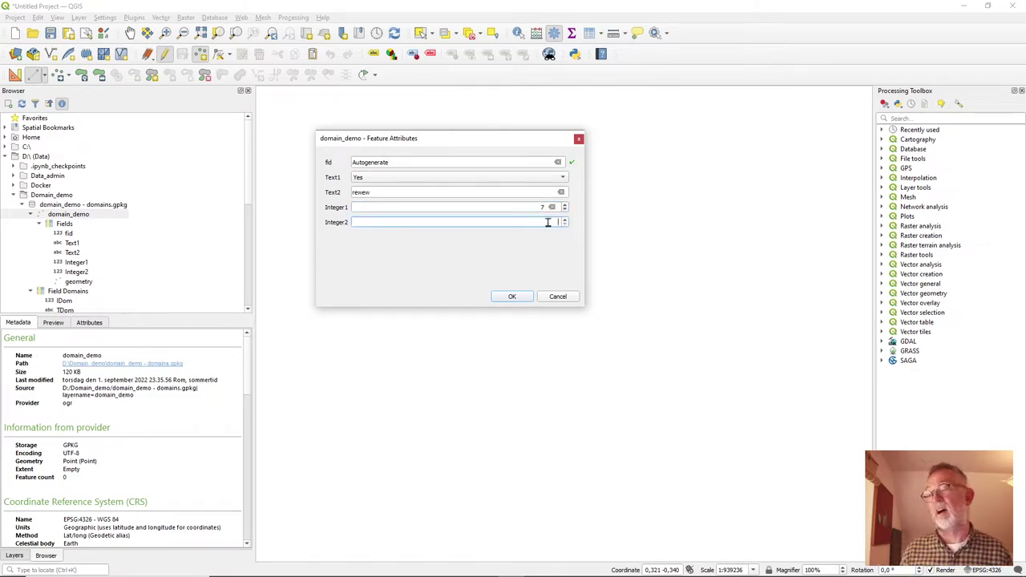
pyautogui.click(539, 208)
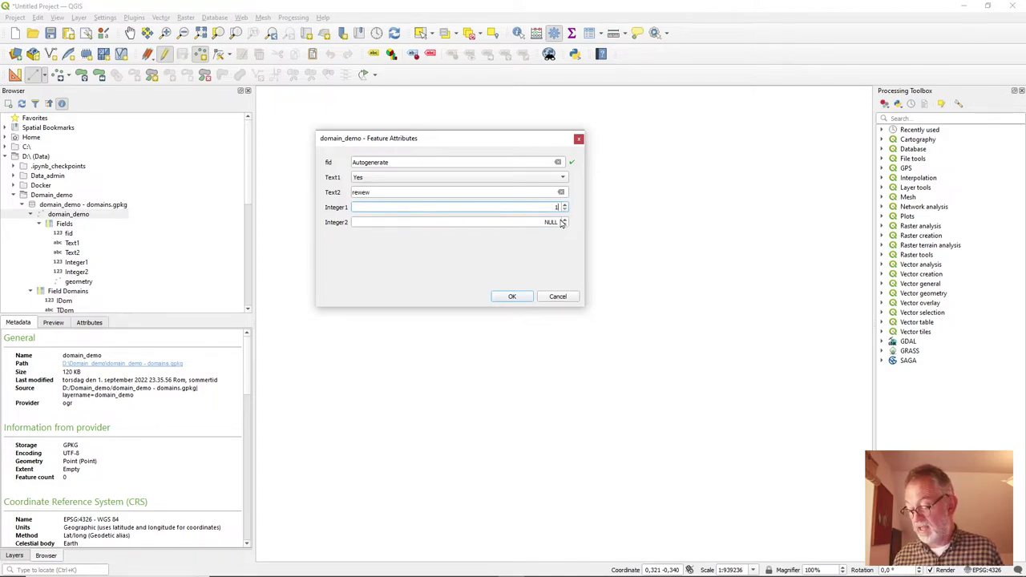
pyautogui.press('BackSpace')
pyautogui.write('5')
pyautogui.click(527, 222)
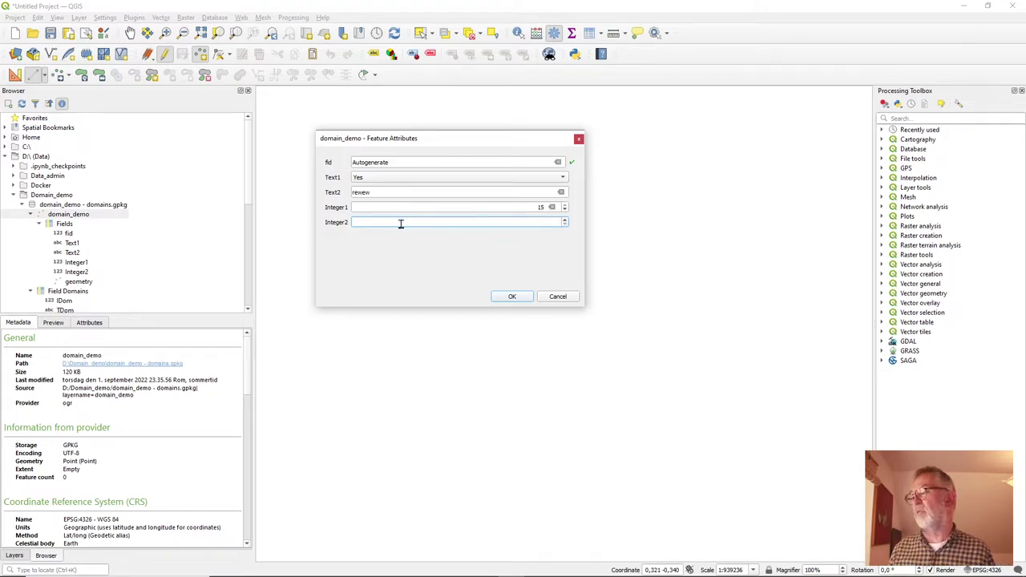
pyautogui.write('17')
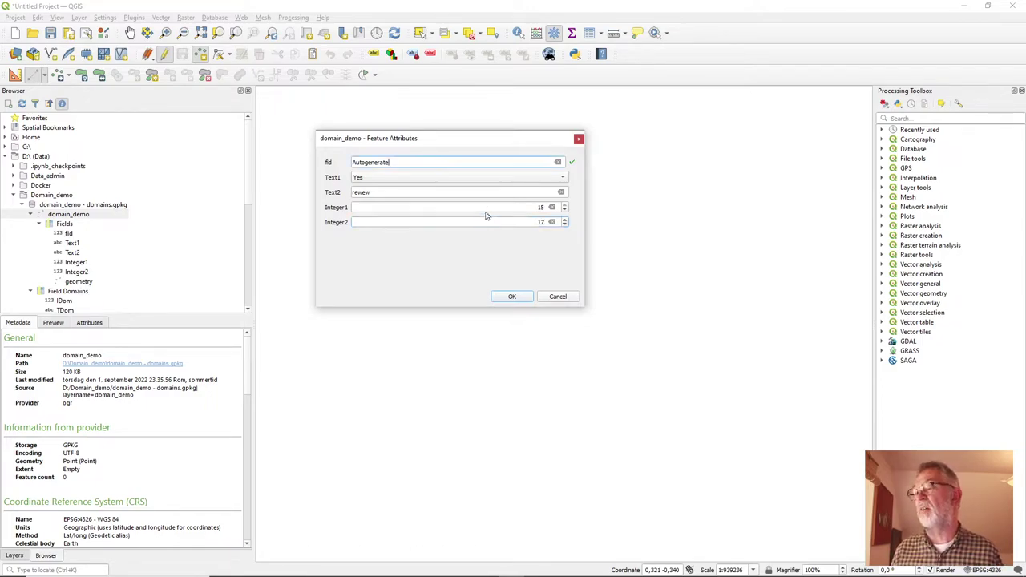
pyautogui.click(485, 207)
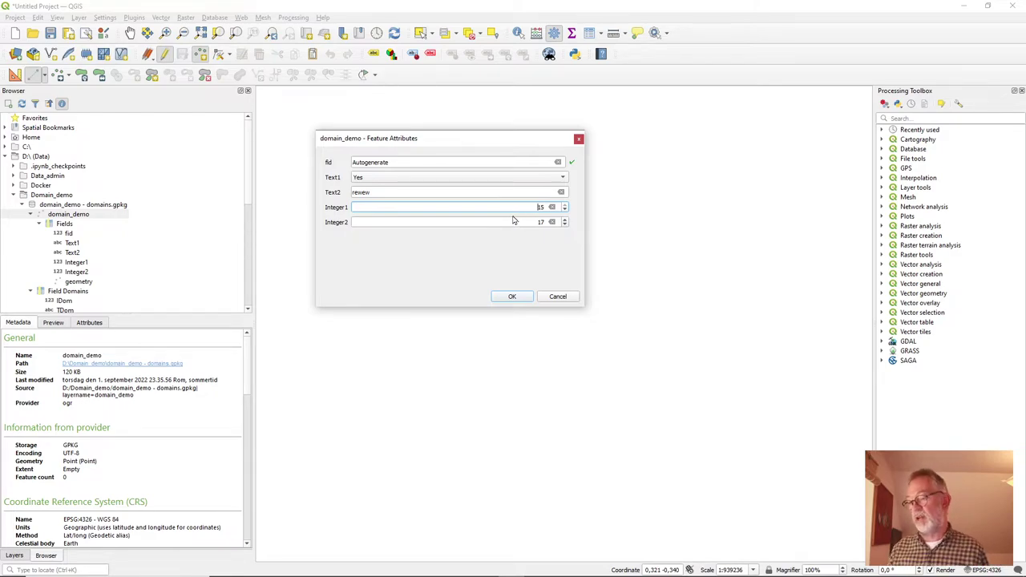
pyautogui.click(512, 297)
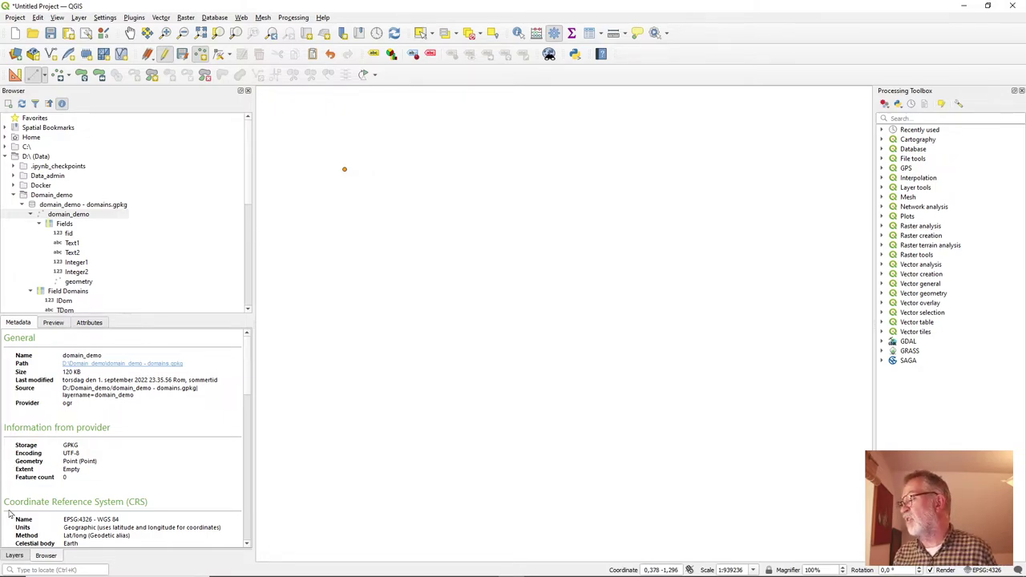
# Stop editing domain_demo and save the edits.
pyautogui.click(14, 555)
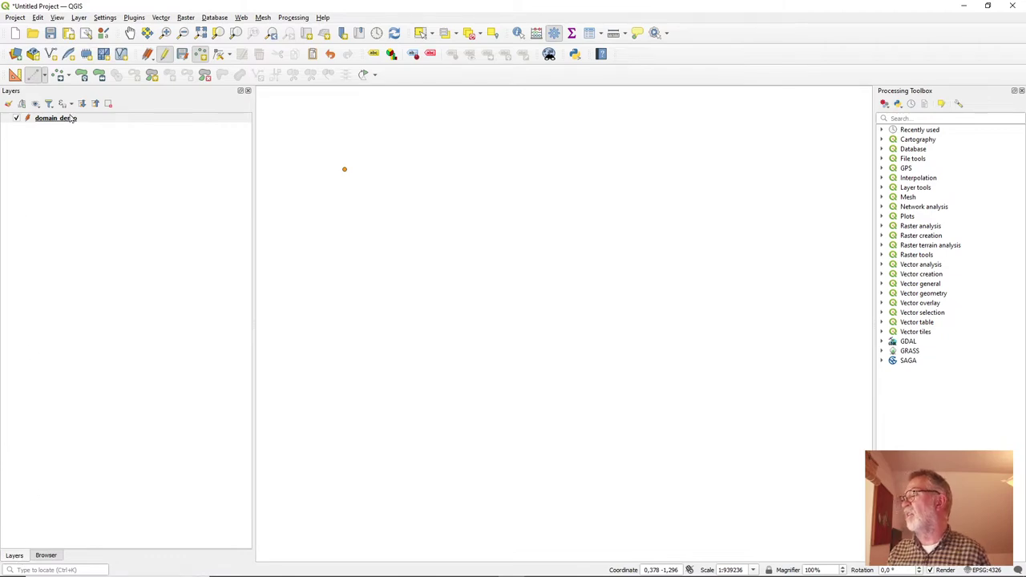
pyautogui.click(160, 54)
pyautogui.click(493, 300)
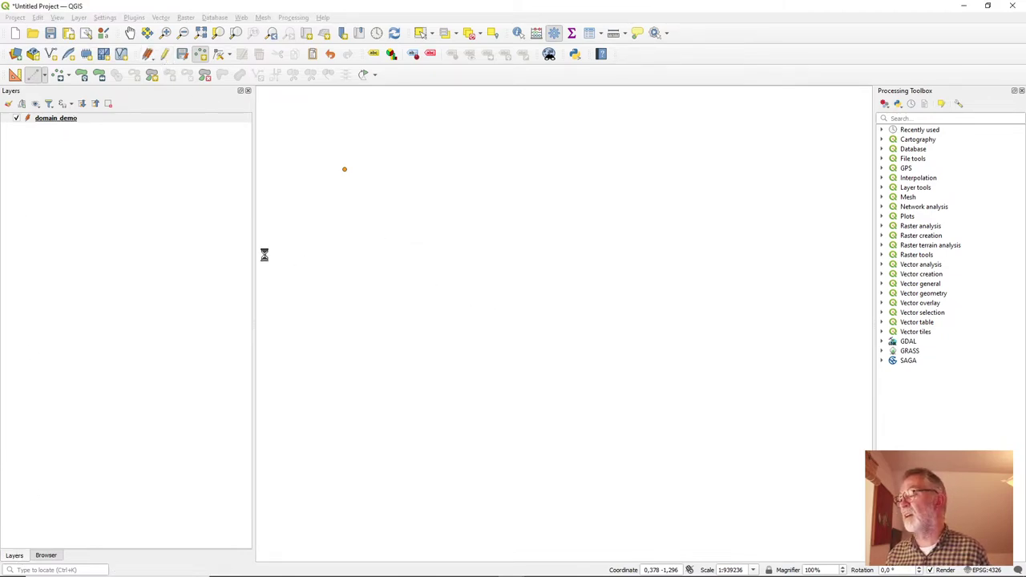
# Apply the provider filter "Text1" = 'yes' to the domain_demo layer.
pyautogui.click(68, 120)
pyautogui.rightClick(68, 121)
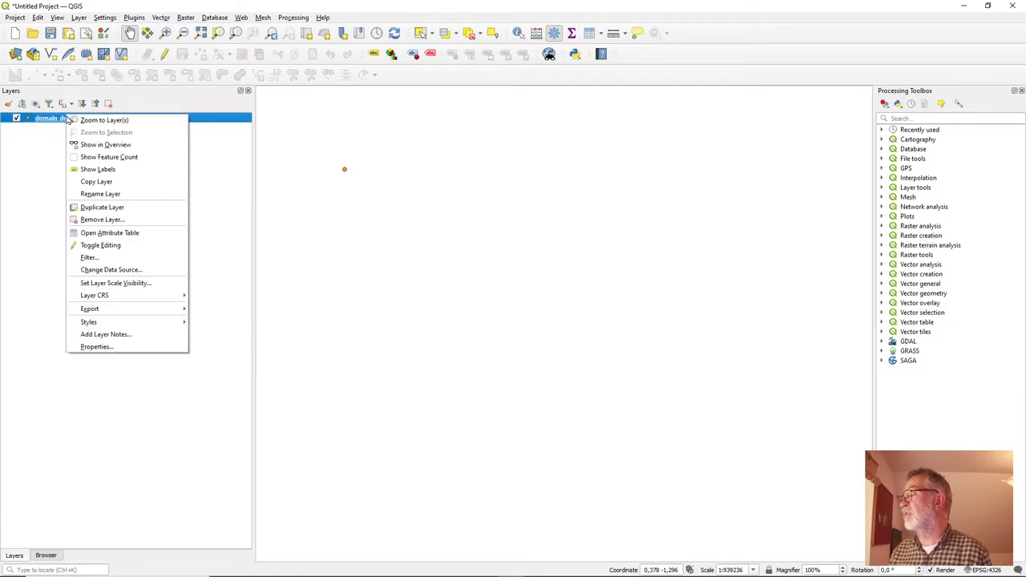
pyautogui.click(139, 258)
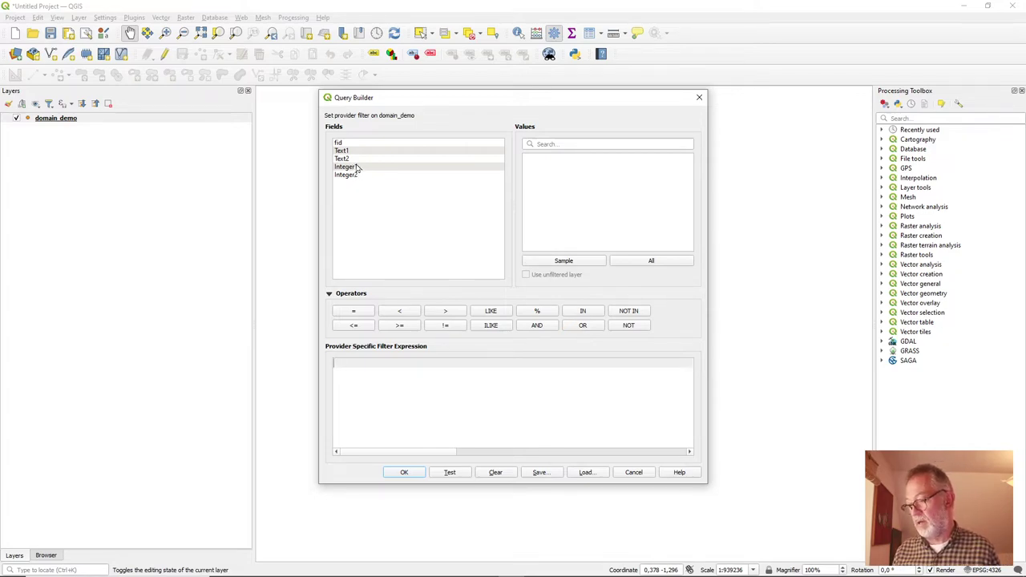
pyautogui.click(352, 152)
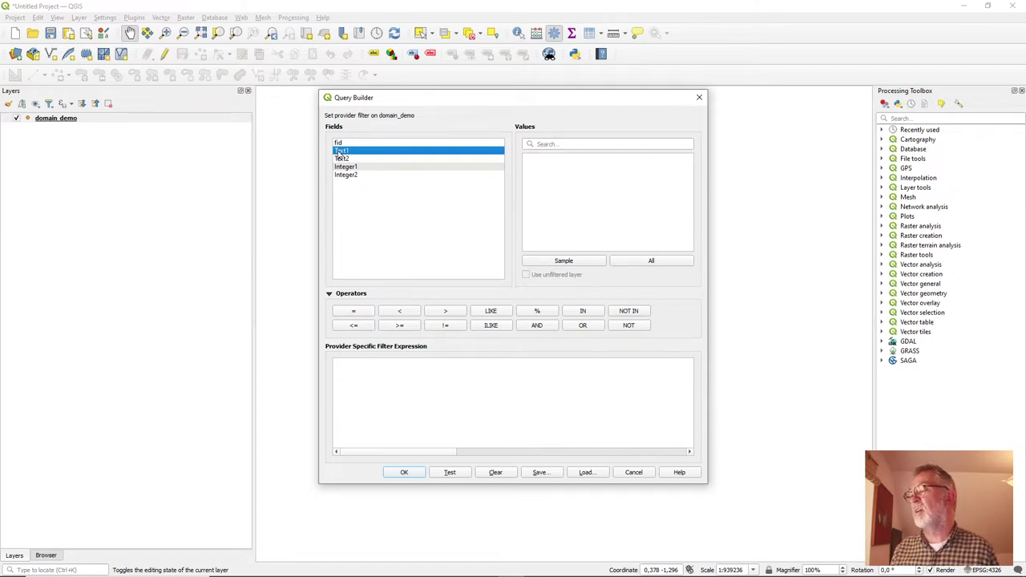
pyautogui.doubleClick(341, 152)
pyautogui.click(353, 311)
pyautogui.click(650, 261)
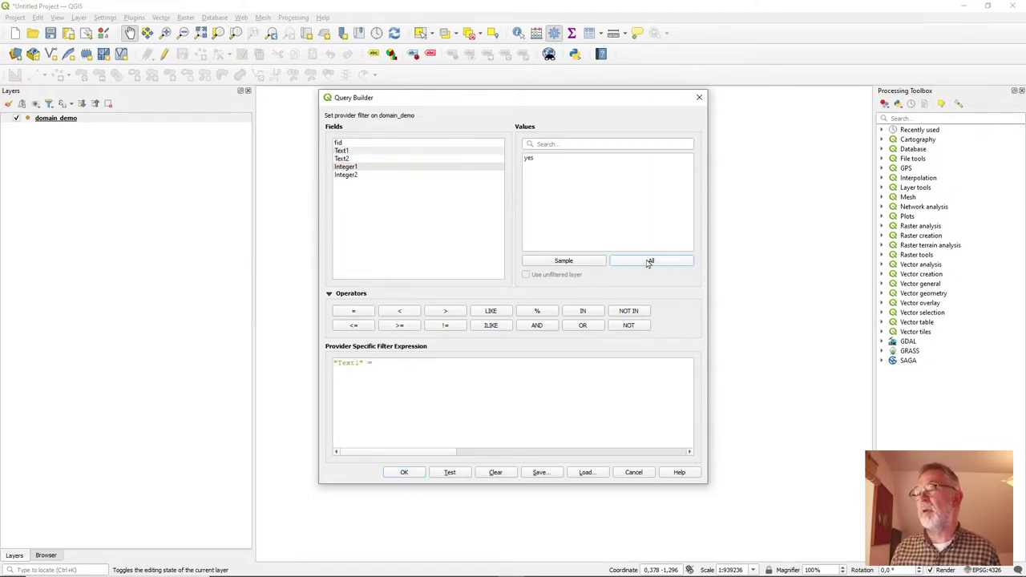
pyautogui.click(534, 159)
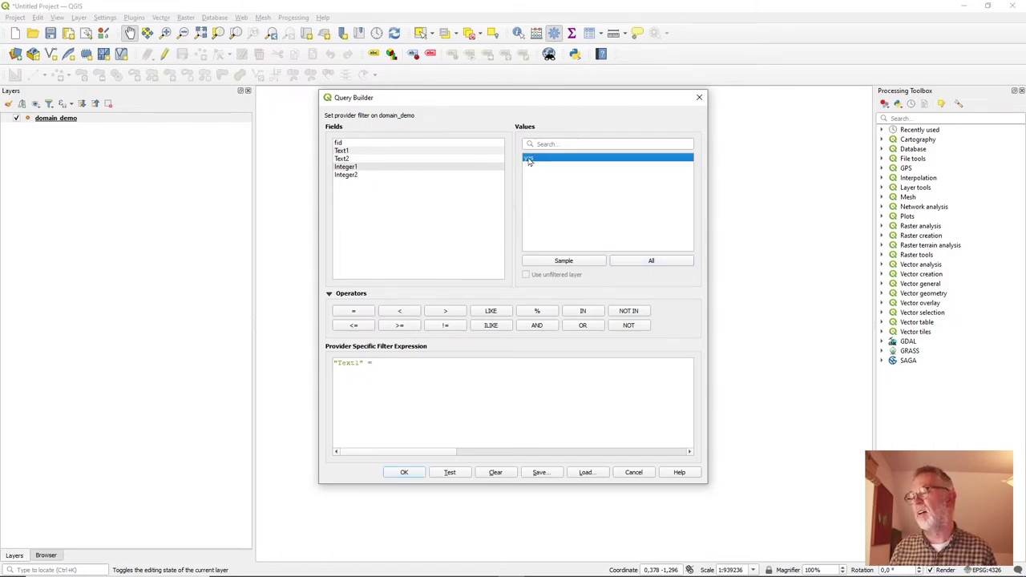
pyautogui.doubleClick(528, 159)
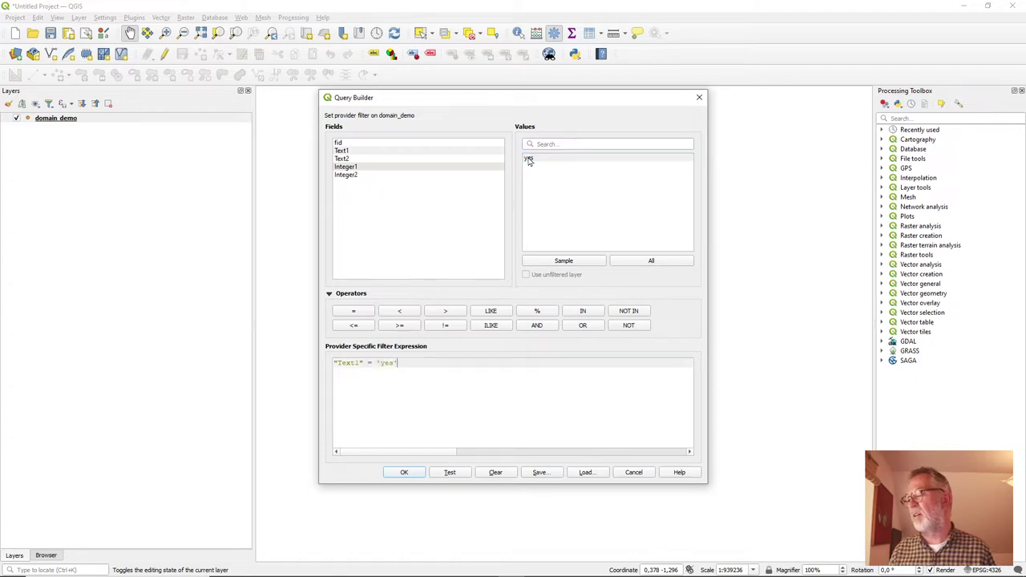
pyautogui.click(407, 472)
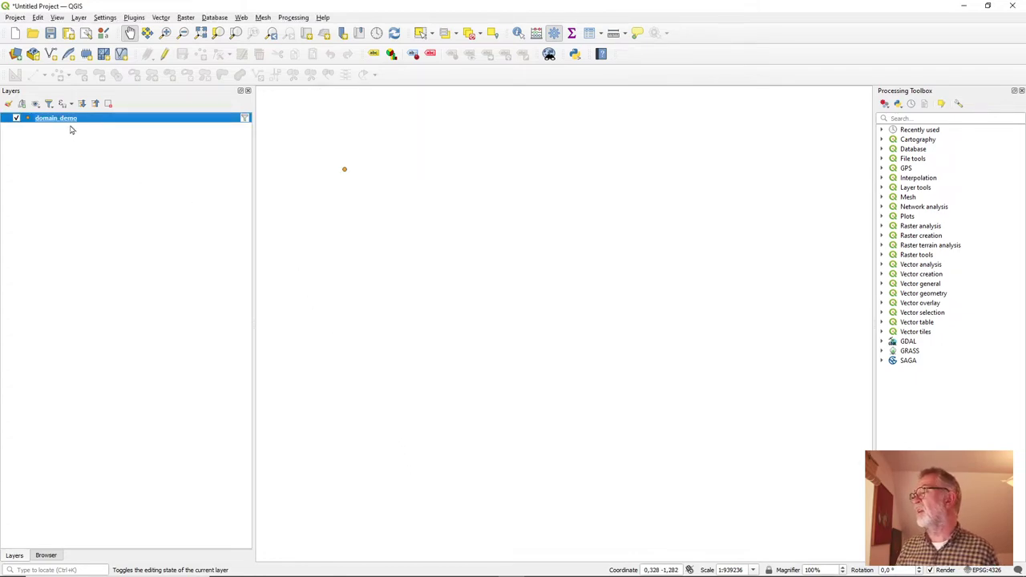
pyautogui.rightClick(63, 118)
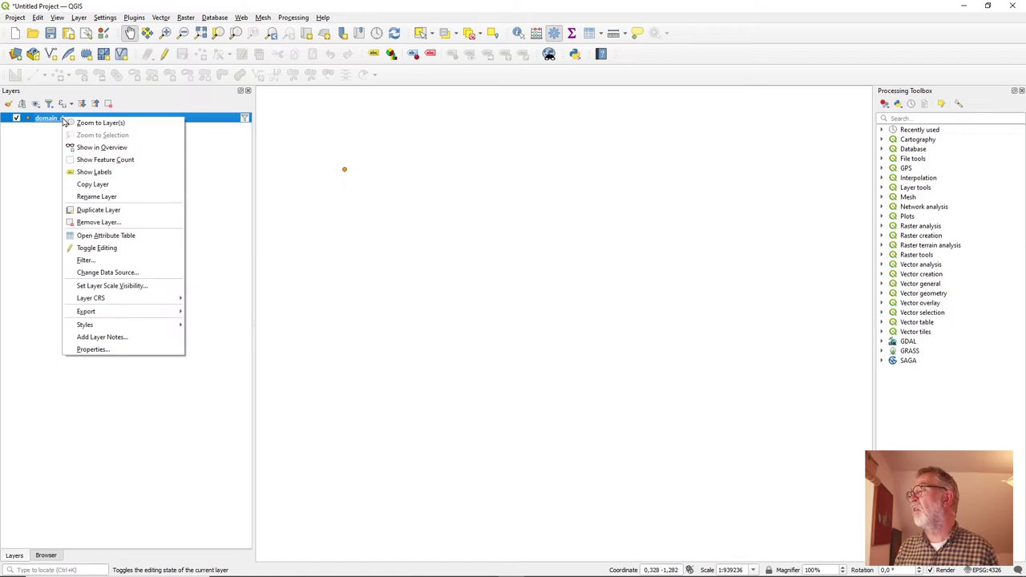
pyautogui.click(124, 235)
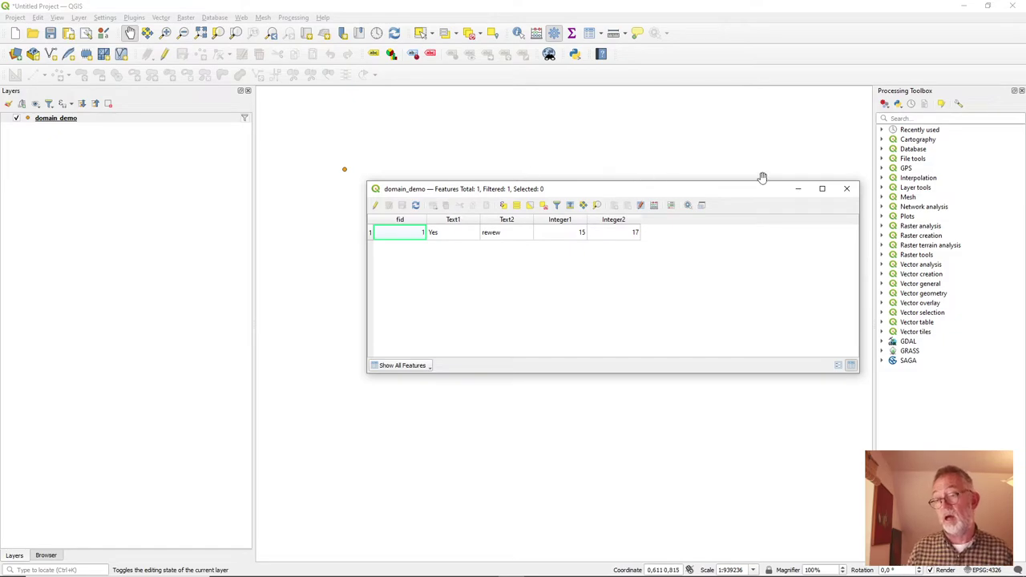
pyautogui.click(849, 190)
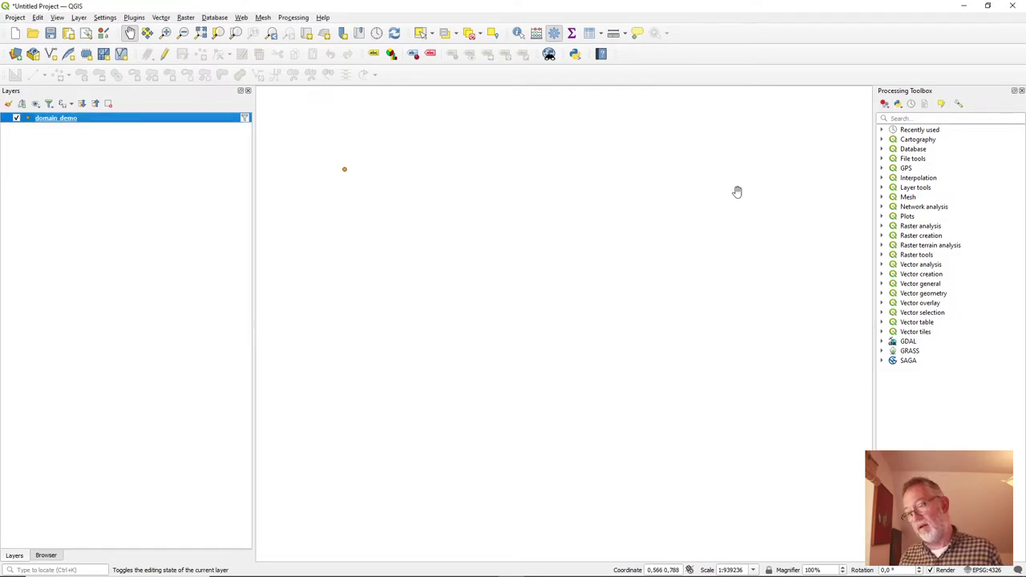
# Inspect the TDom coded-value domain (no, yes) in the Browser's Field Domains, then close QGIS.
pyautogui.click(46, 554)
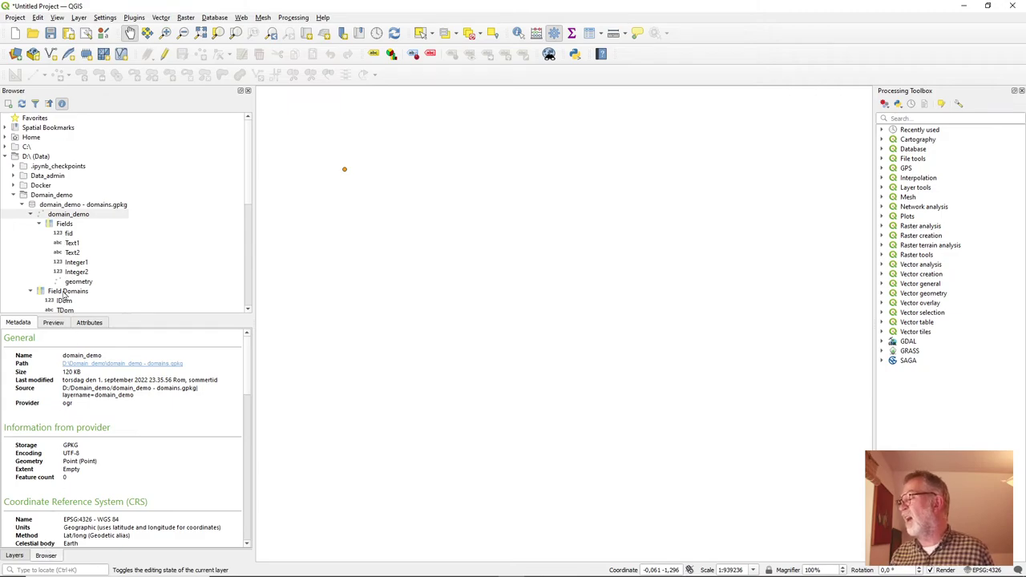
pyautogui.click(66, 309)
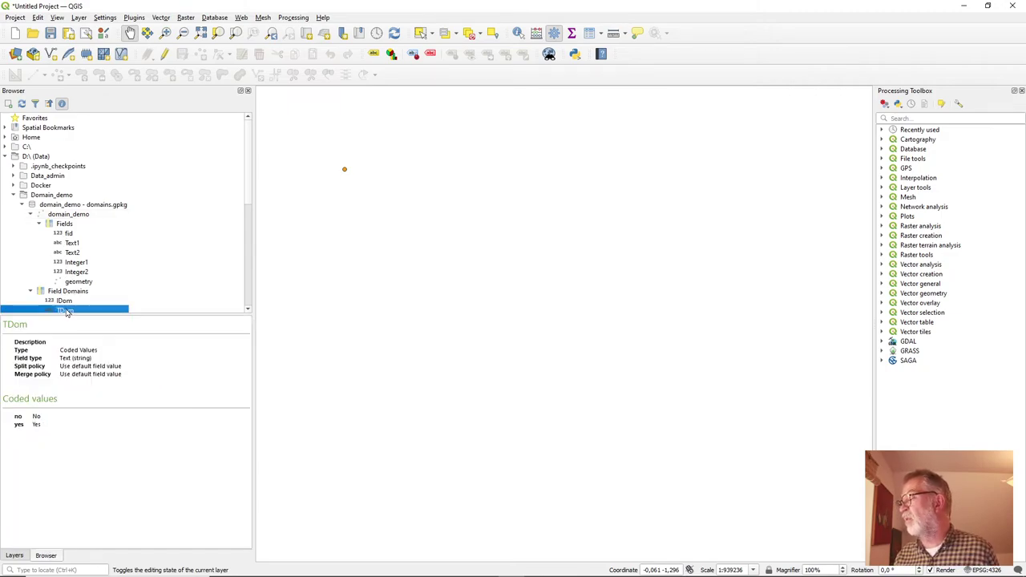
pyautogui.click(67, 310)
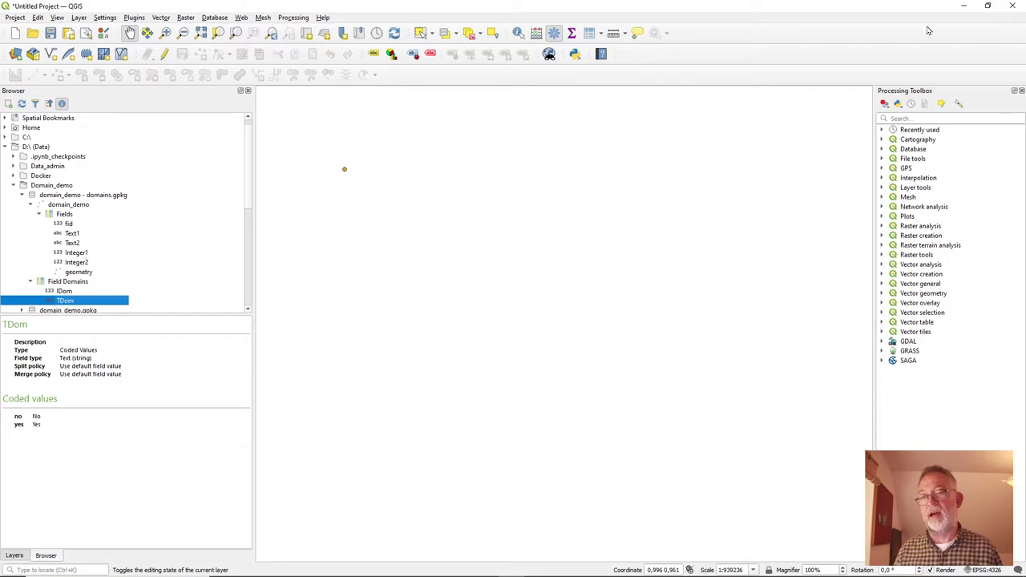
pyautogui.click(1018, 5)
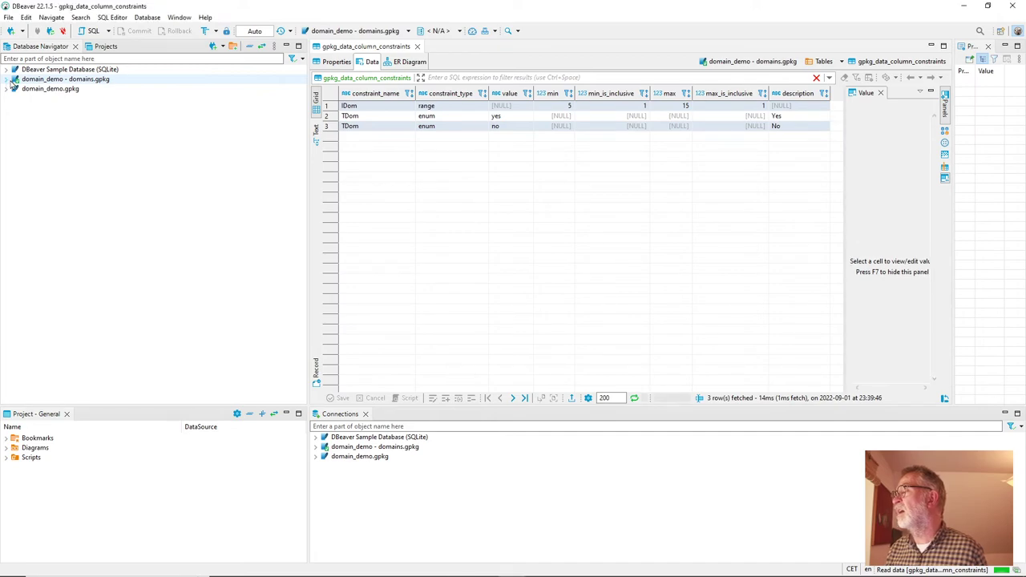
# Open View Data on gpkg_data_column_constraints under domain_demo - domains.gpkg > Tables.
pyautogui.click(7, 80)
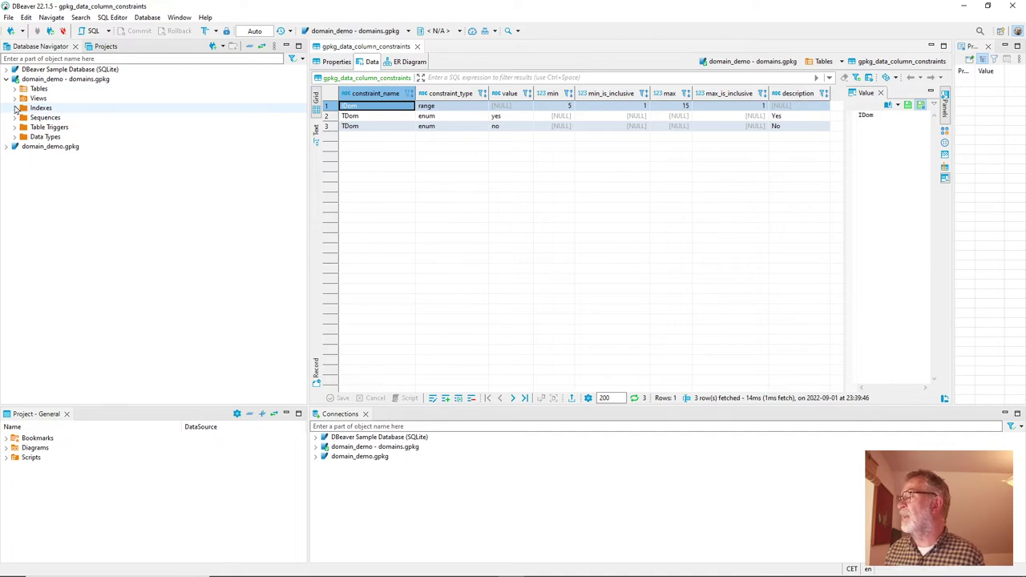
pyautogui.click(14, 89)
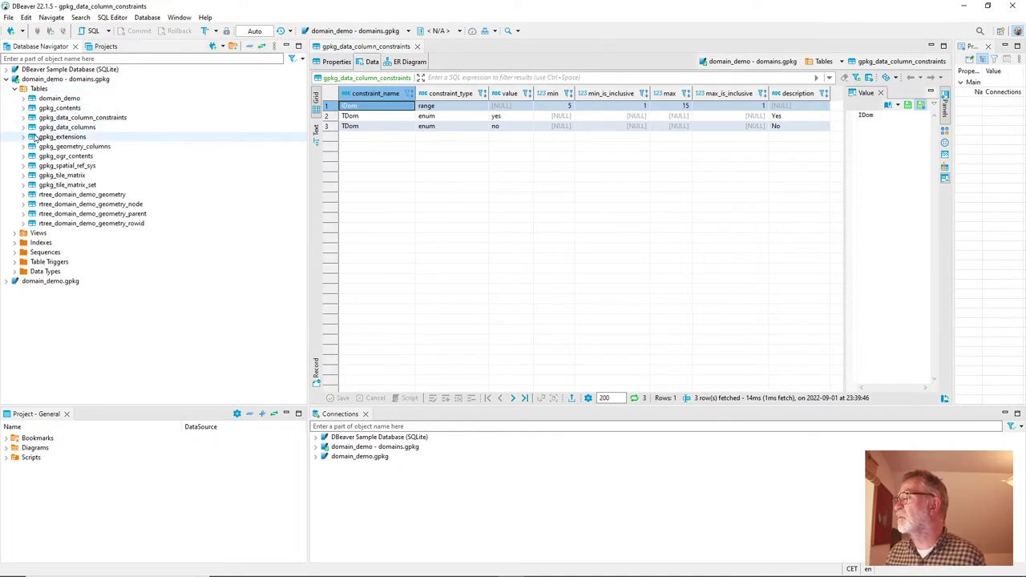
pyautogui.click(23, 118)
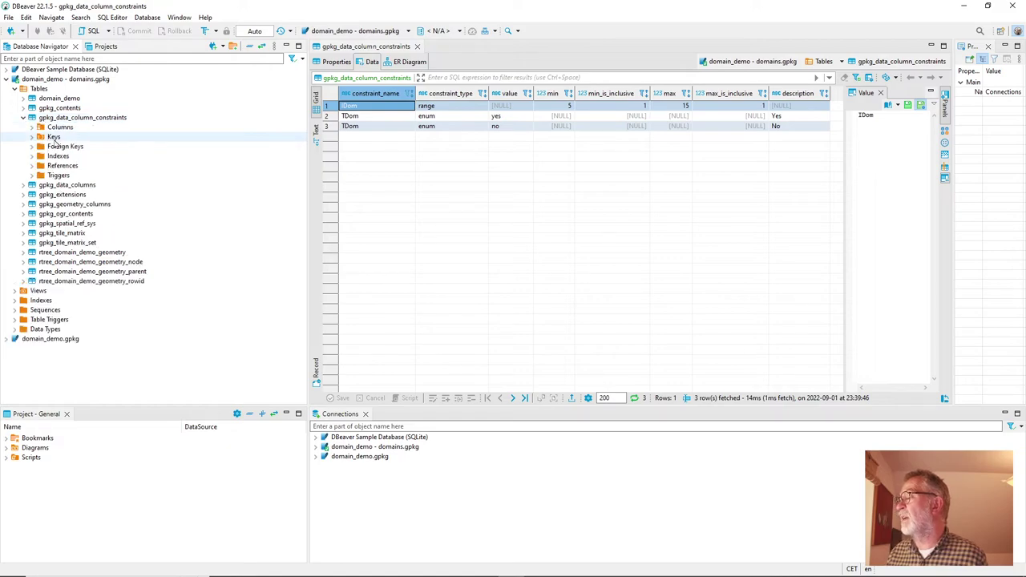
pyautogui.click(68, 118)
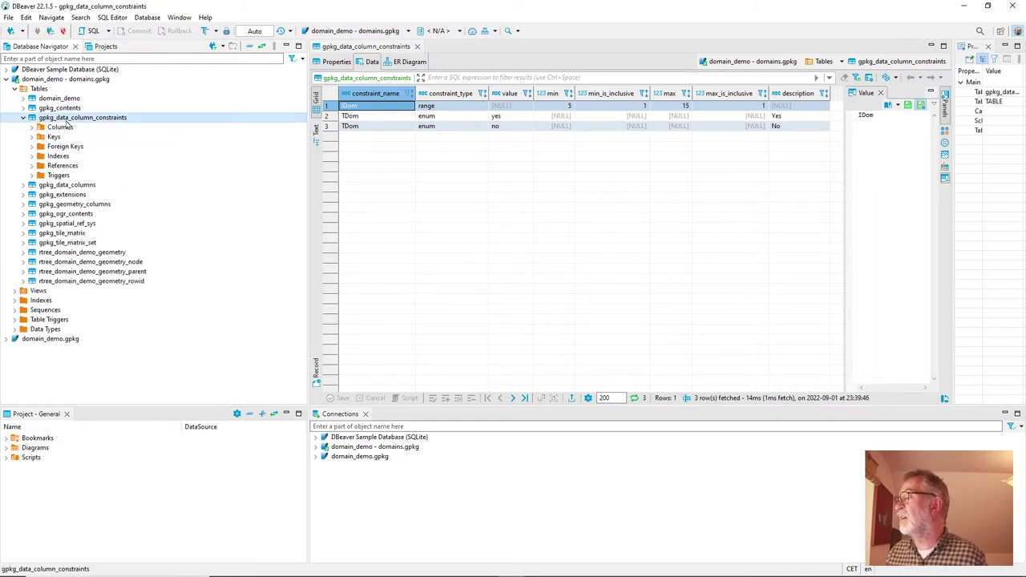
pyautogui.rightClick(69, 125)
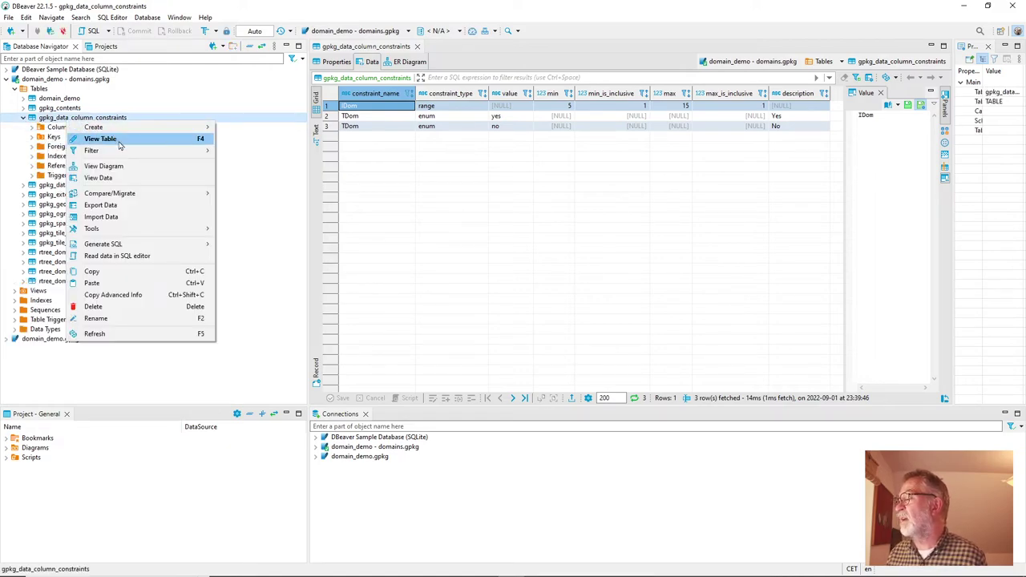
pyautogui.click(124, 178)
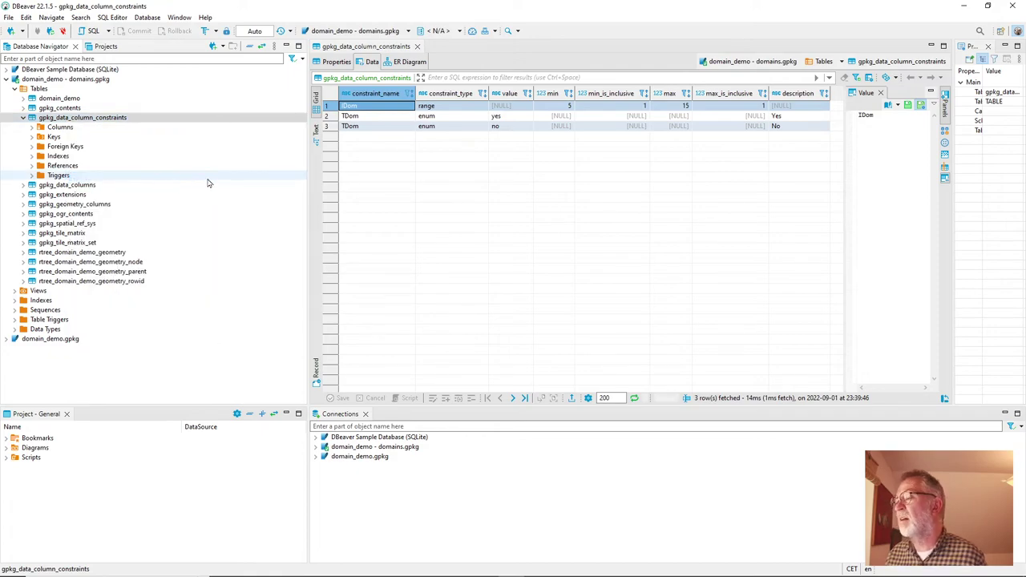
pyautogui.click(382, 165)
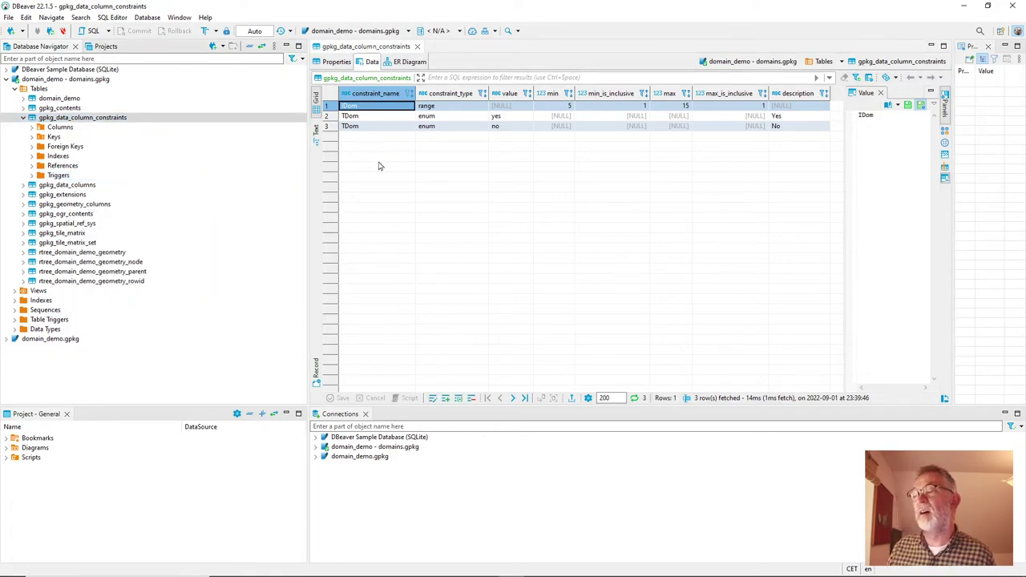
# Delete the IDom range row from gpkg_data_column_constraints, save, and close DBeaver.
pyautogui.click(326, 107)
pyautogui.rightClick(327, 110)
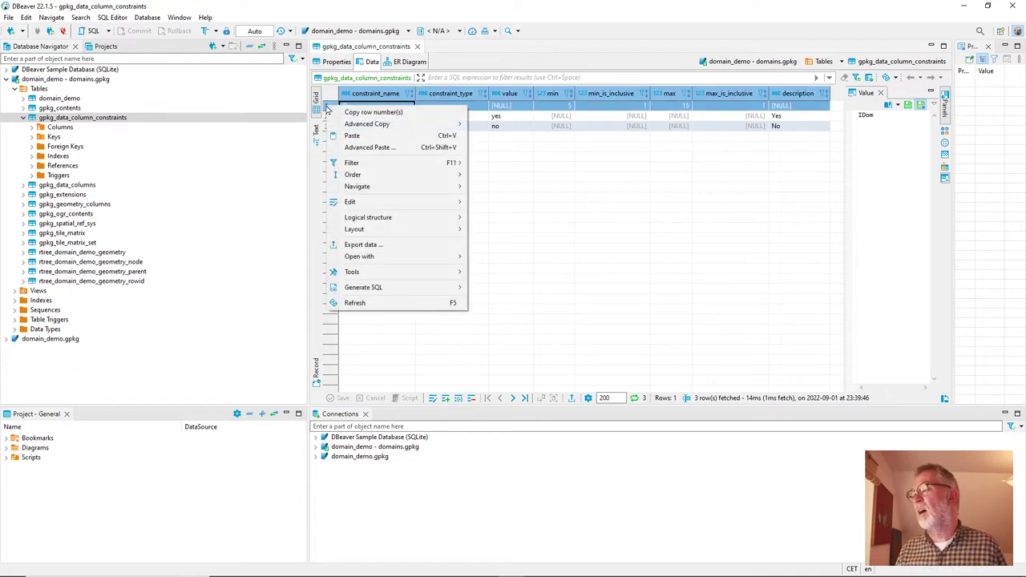
pyautogui.moveTo(377, 290)
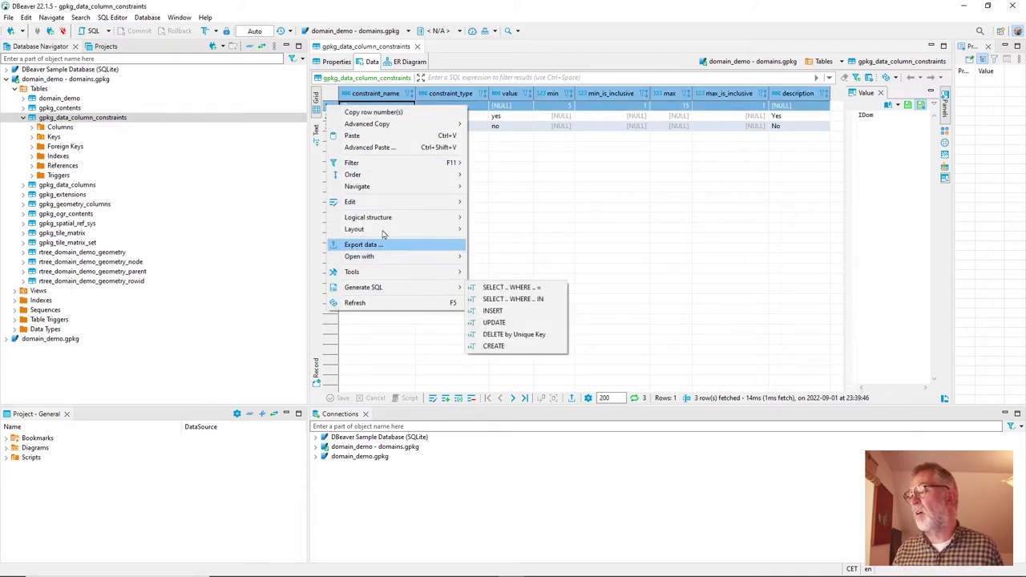
pyautogui.moveTo(374, 217)
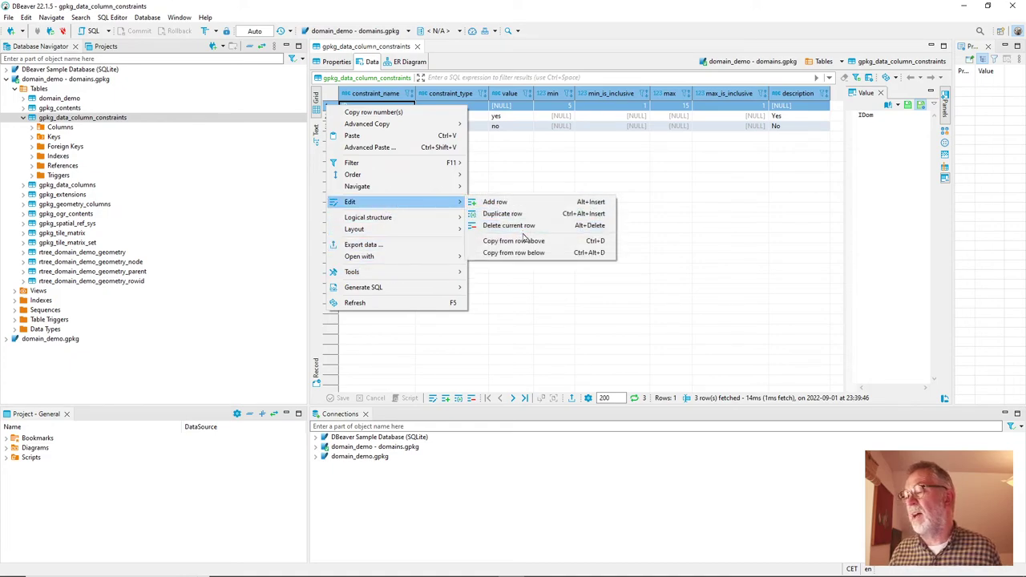
pyautogui.click(521, 228)
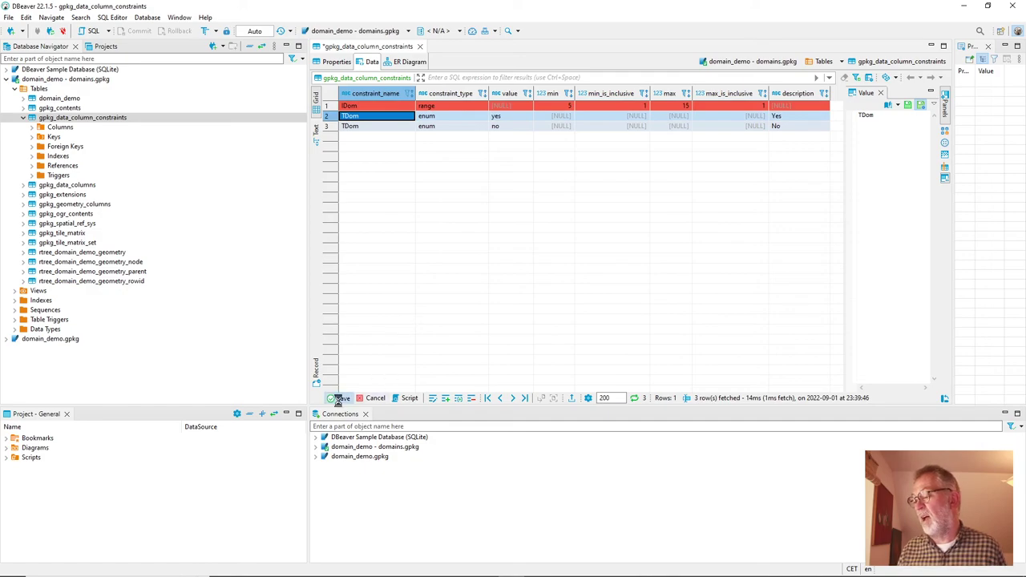
pyautogui.click(340, 400)
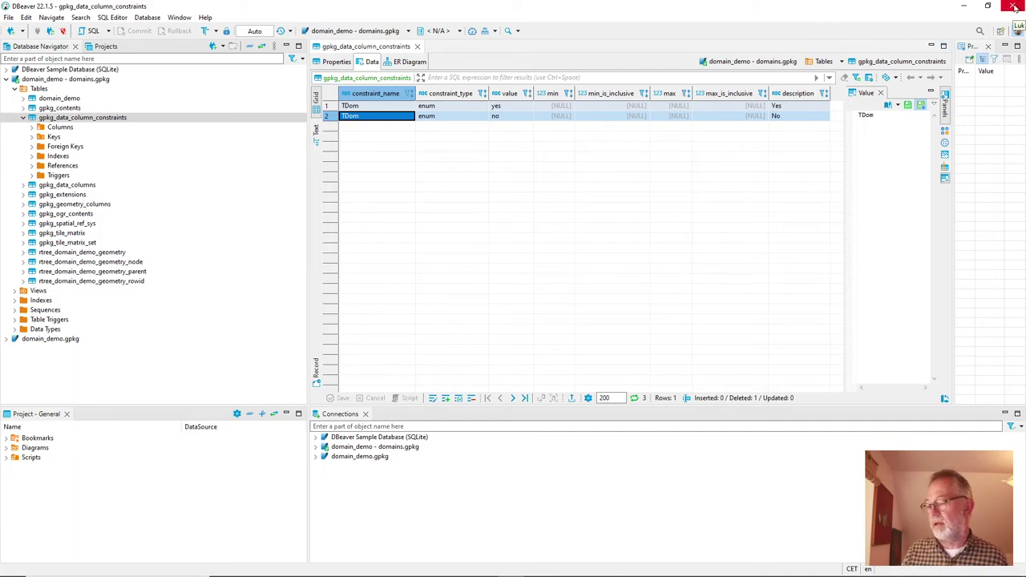
pyautogui.click(1014, 7)
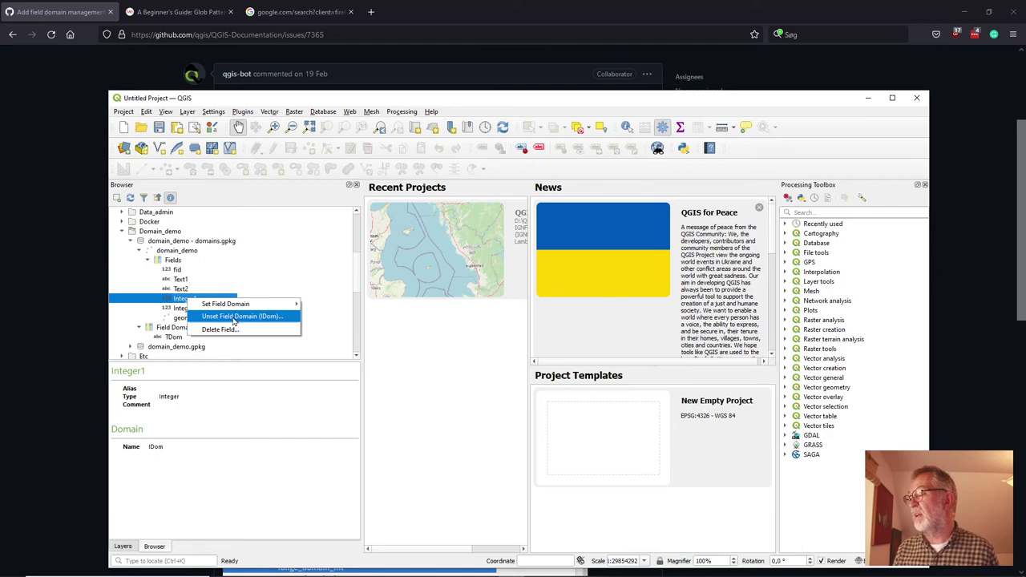
# Unset the IDom domain from Integer1 and confirm with Yes.
pyautogui.click(262, 319)
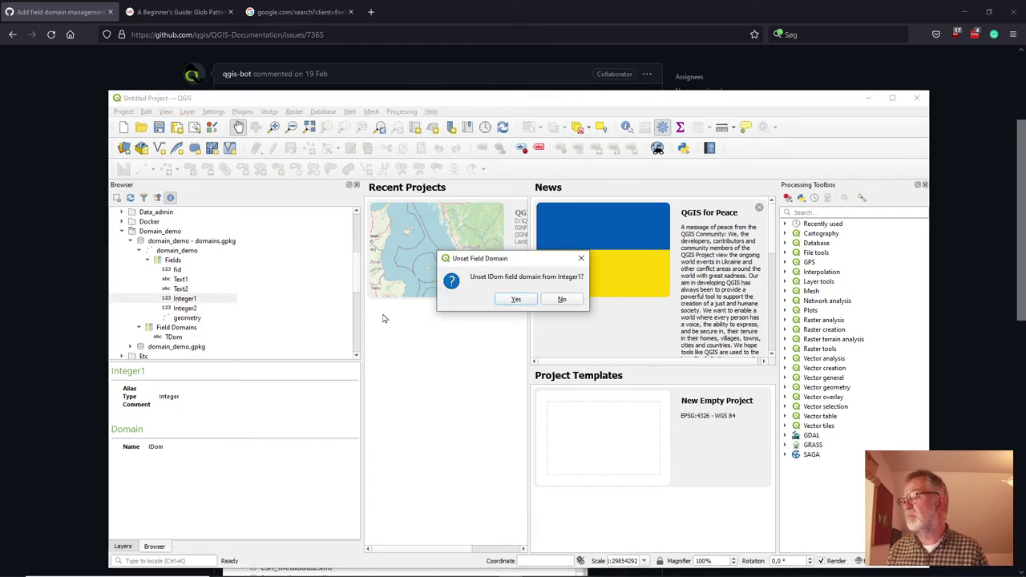
pyautogui.click(514, 300)
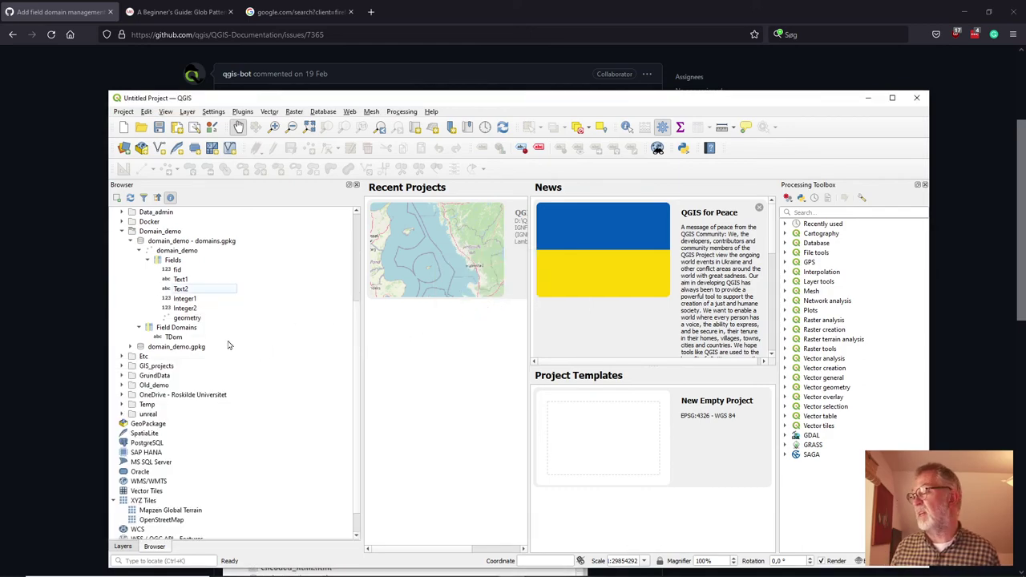